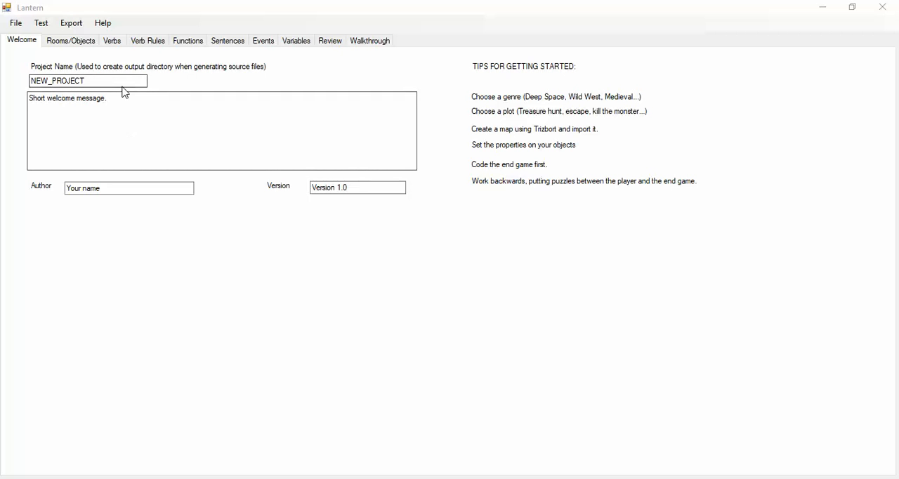
- Review the new project's name, welcome message and author fields
left_click_drag(90, 80, 29, 80)
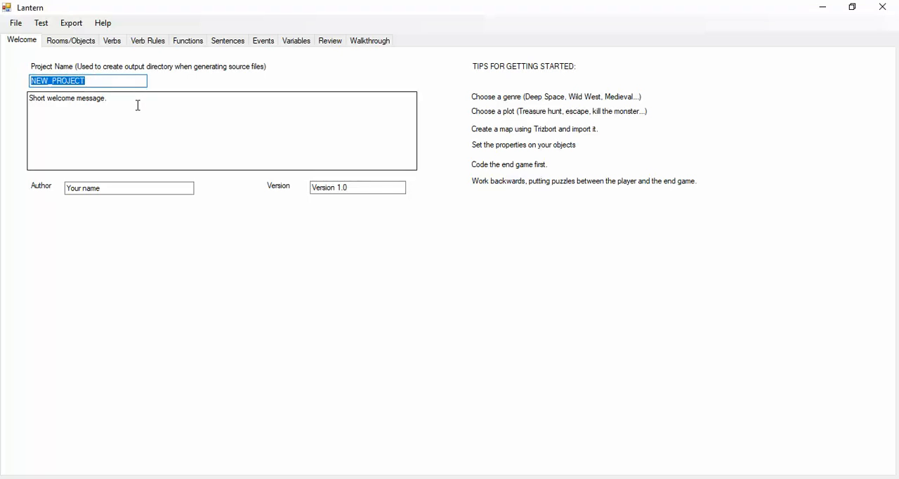
left_click_drag(106, 98, 21, 98)
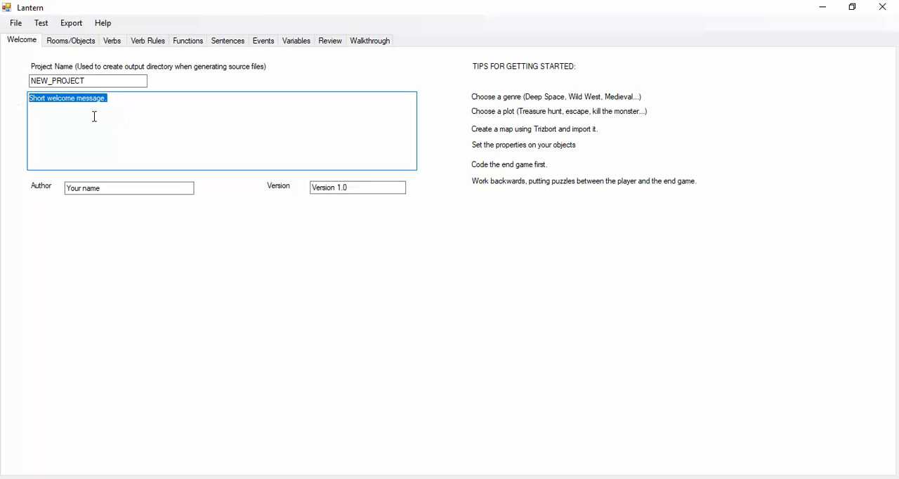
left_click(136, 188)
- Examine the room and object settings, including the custom blocked-movement messages for the Offscreen room
left_click(72, 42)
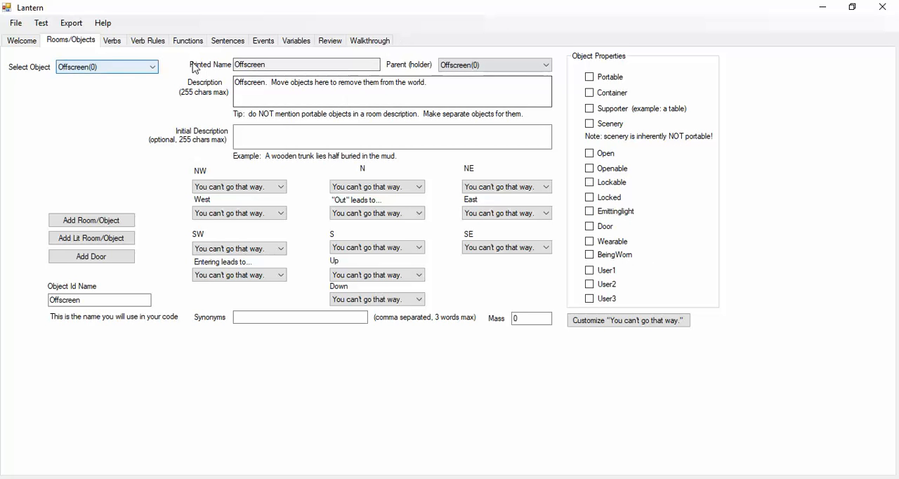
left_click(596, 321)
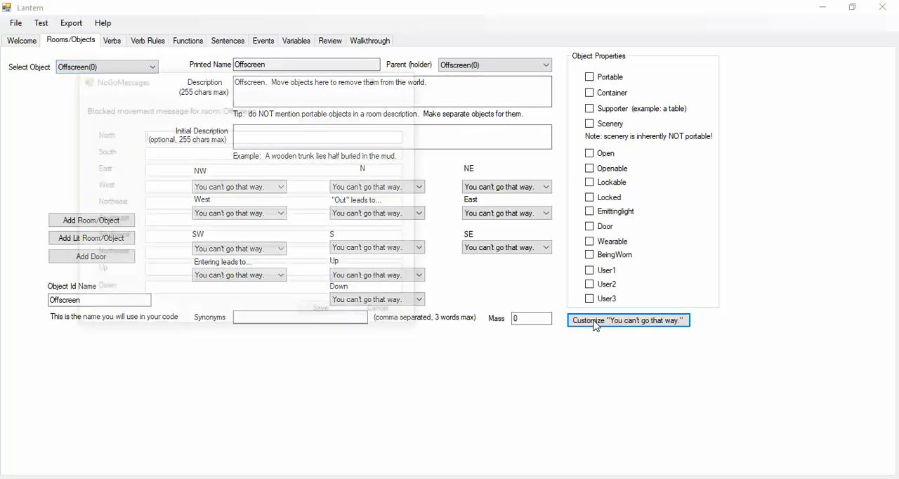
left_click_drag(276, 89, 402, 117)
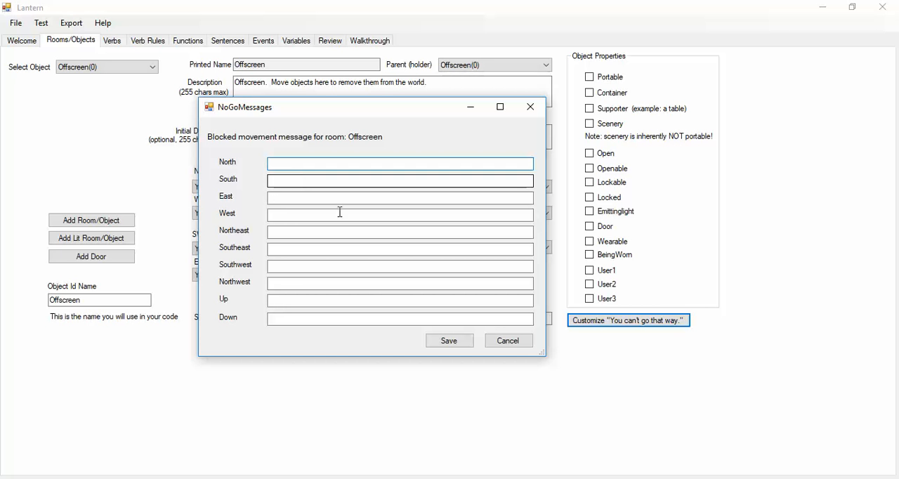
left_click(506, 343)
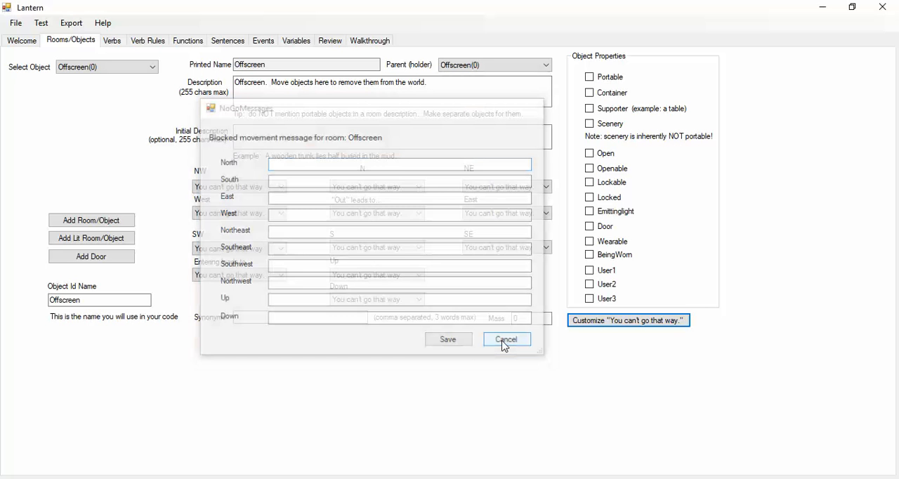
- Examine the built-in verbs, the rule checks available for them and the predefined functions
left_click(111, 42)
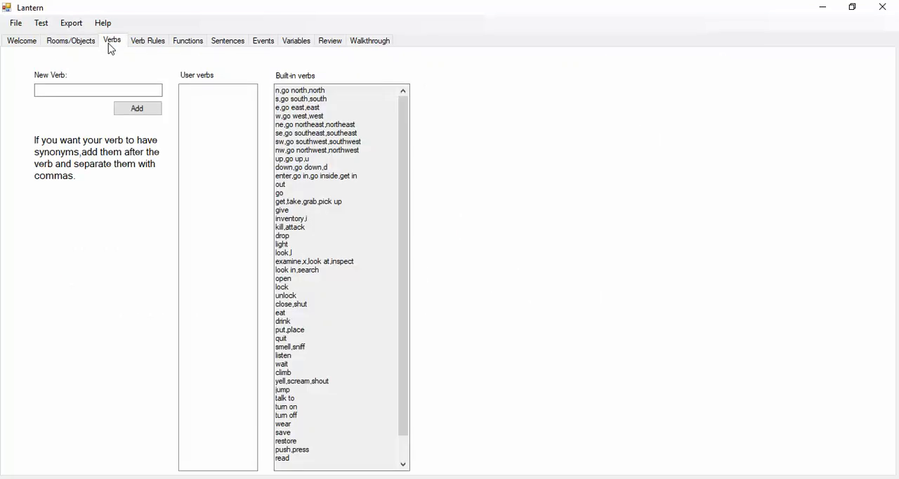
left_click(89, 88)
left_click(141, 43)
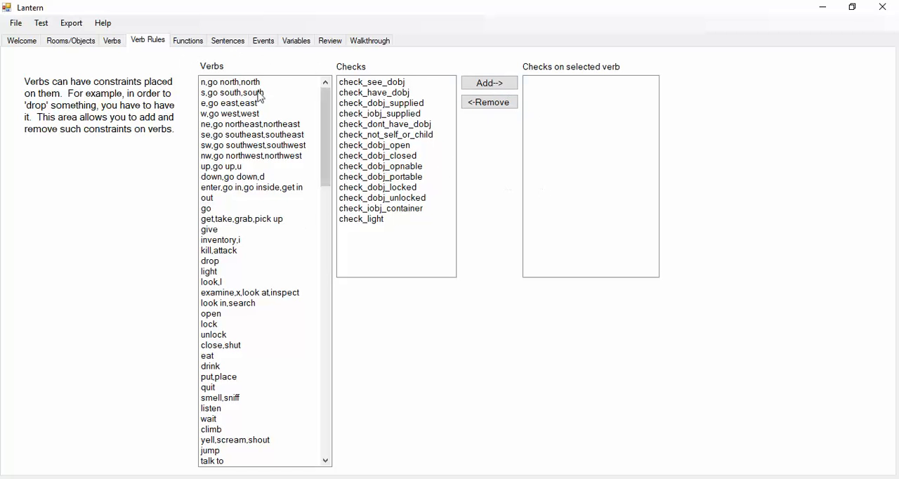
left_click(188, 41)
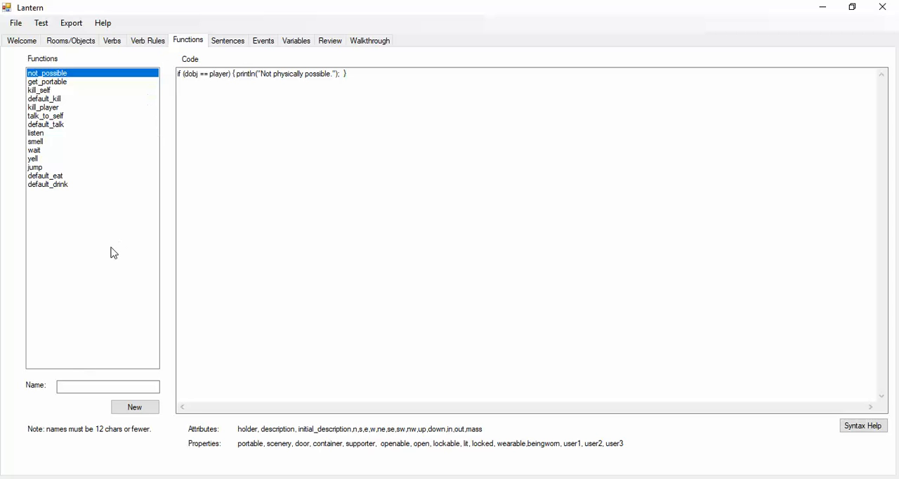
- Examine the existing sentences and the object and function choices offered for a new sentence
left_click(227, 42)
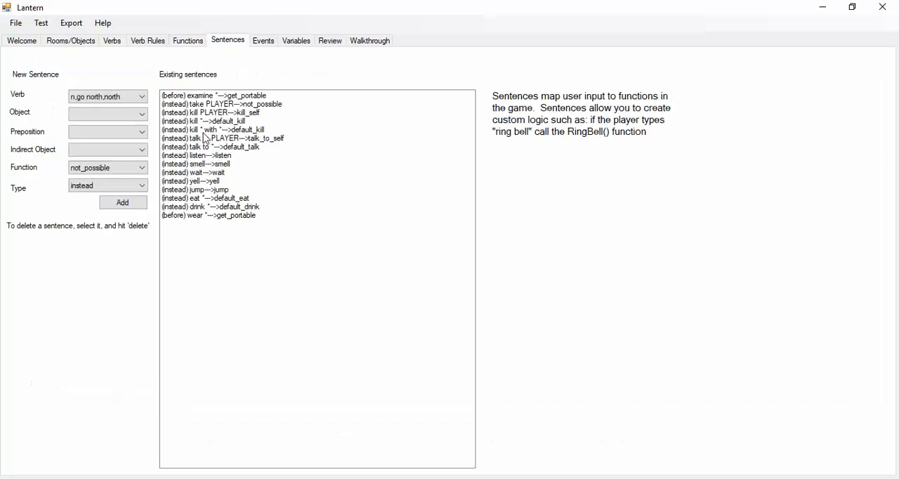
left_click(118, 98)
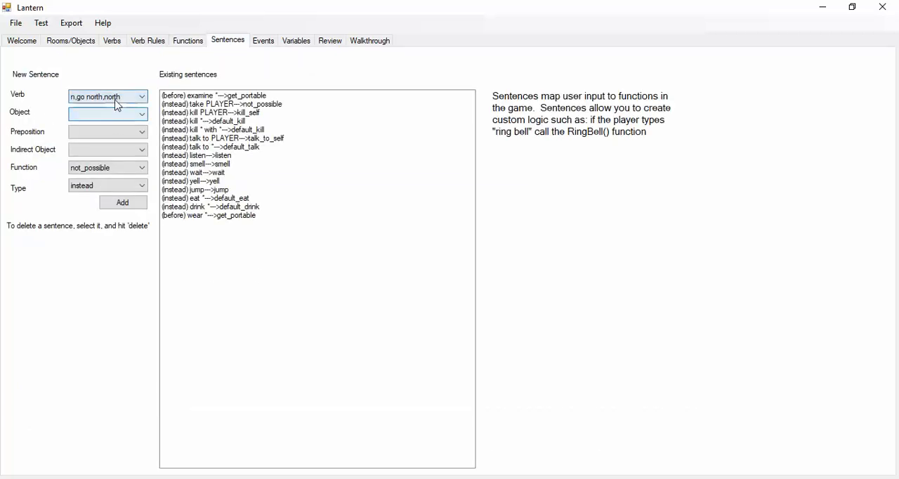
left_click(118, 108)
left_click(117, 114)
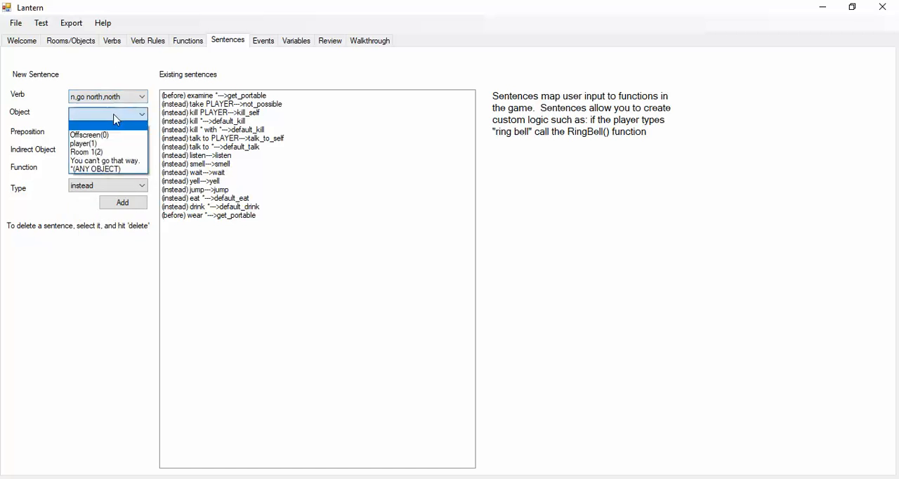
left_click(105, 80)
left_click(115, 167)
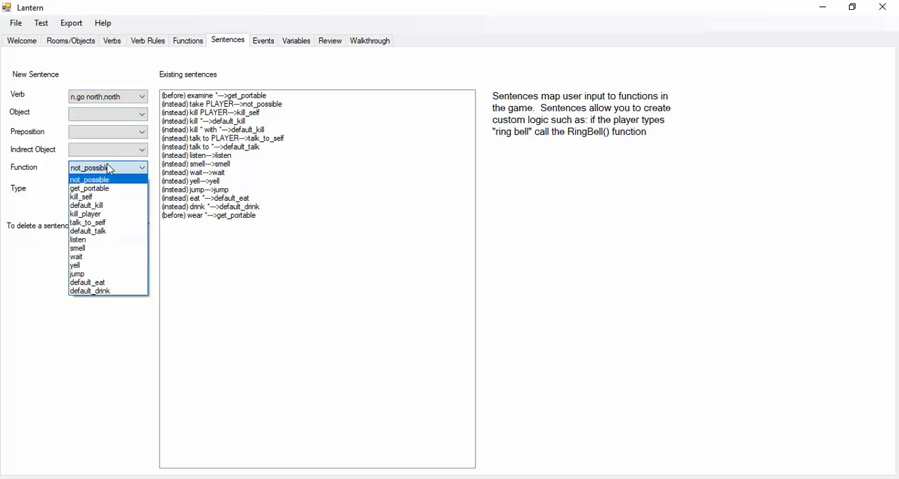
left_click(74, 412)
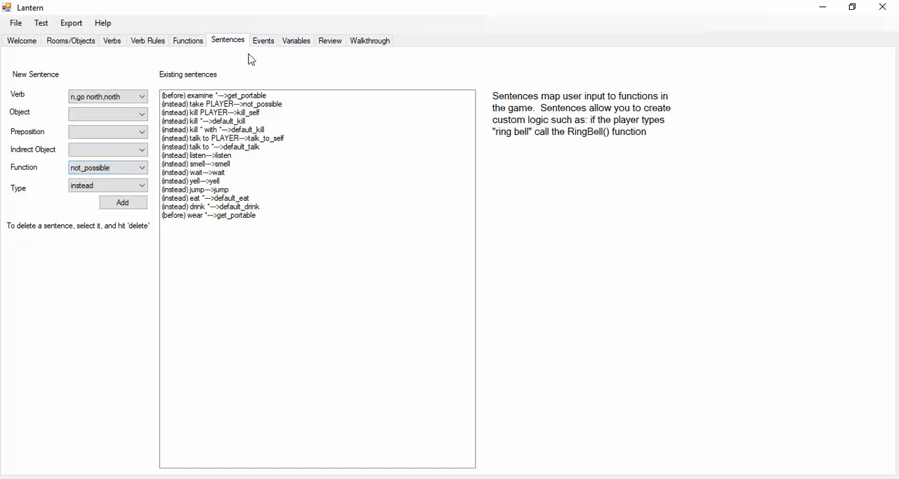
- Examine the project's events page and compare it with the functions page
left_click(266, 42)
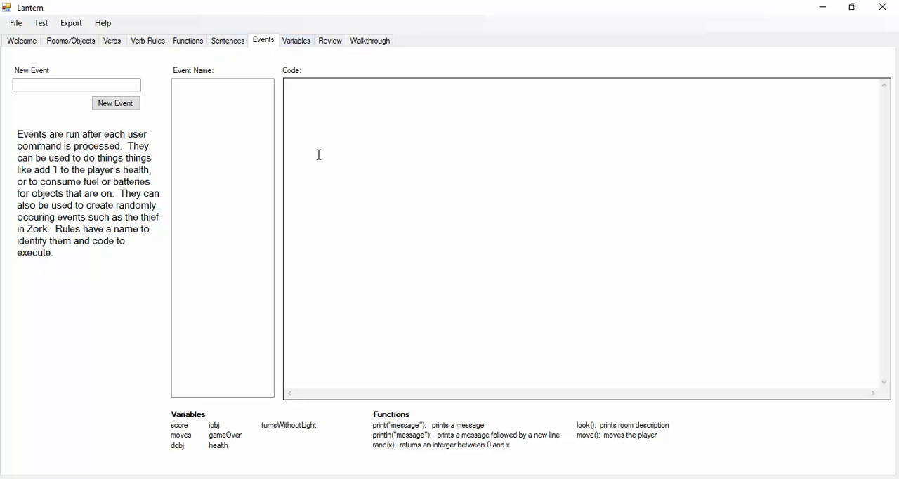
left_click(192, 41)
left_click(262, 42)
- Examine the built-in variables from dobj through gameOver, the fields for a new variable and the allowed value range
left_click(301, 44)
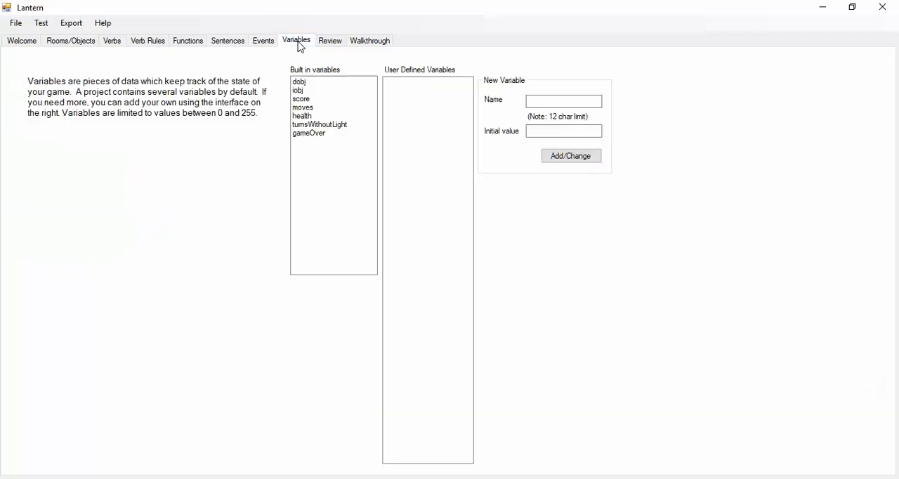
left_click(315, 83)
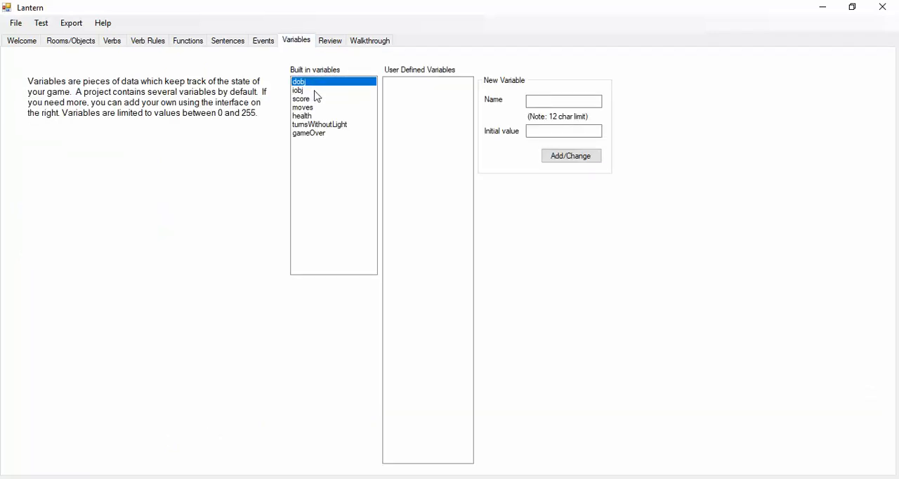
left_click(317, 92)
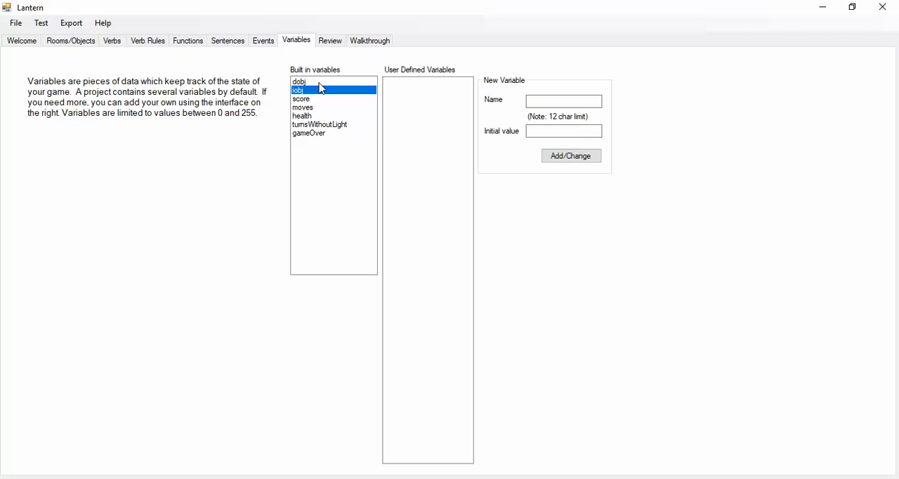
left_click(317, 100)
left_click(333, 108)
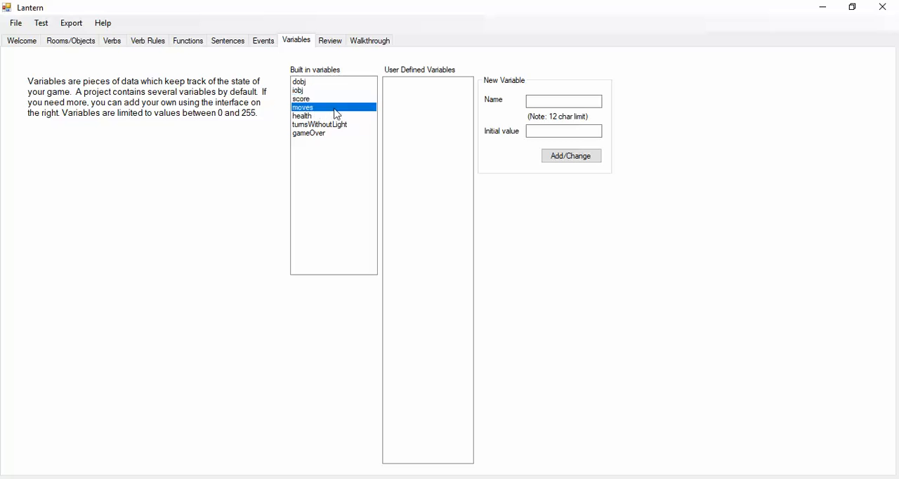
left_click(355, 116)
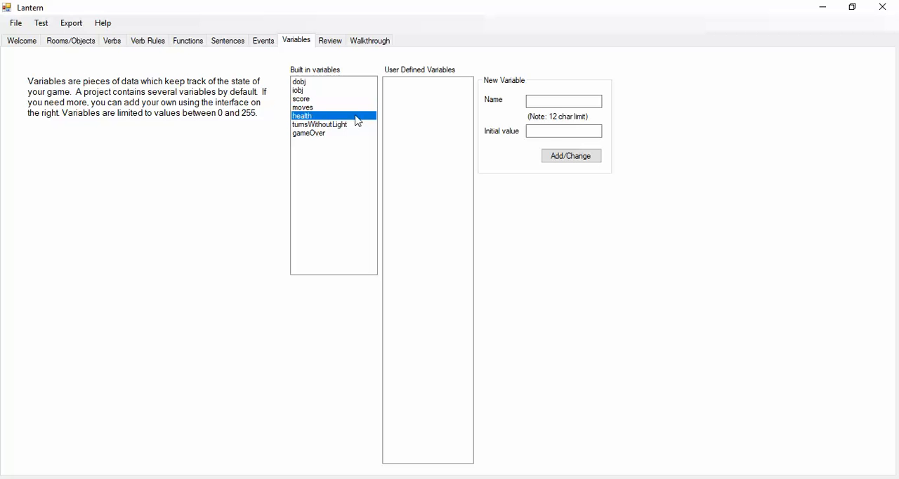
left_click(356, 125)
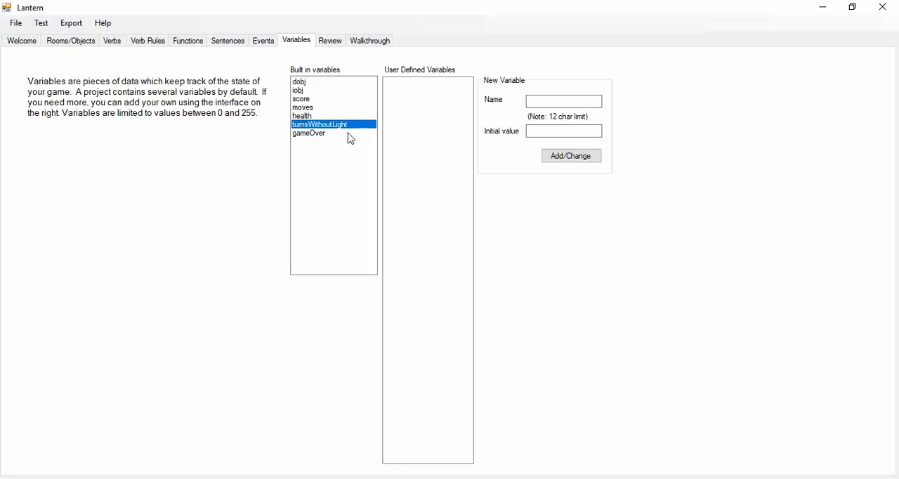
left_click(348, 134)
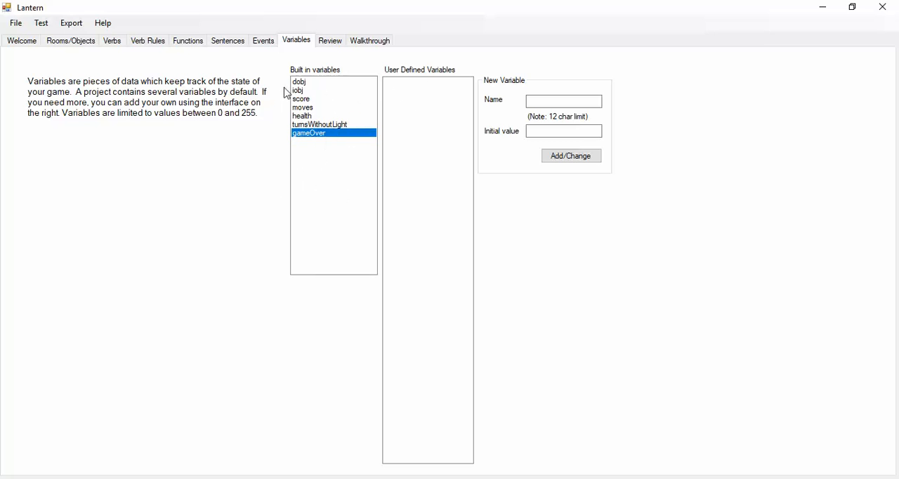
left_click(536, 99)
left_click_drag(217, 114, 257, 114)
left_click(241, 139)
- Examine the object description review, the walkthrough page and the option for launching the test player
left_click(329, 42)
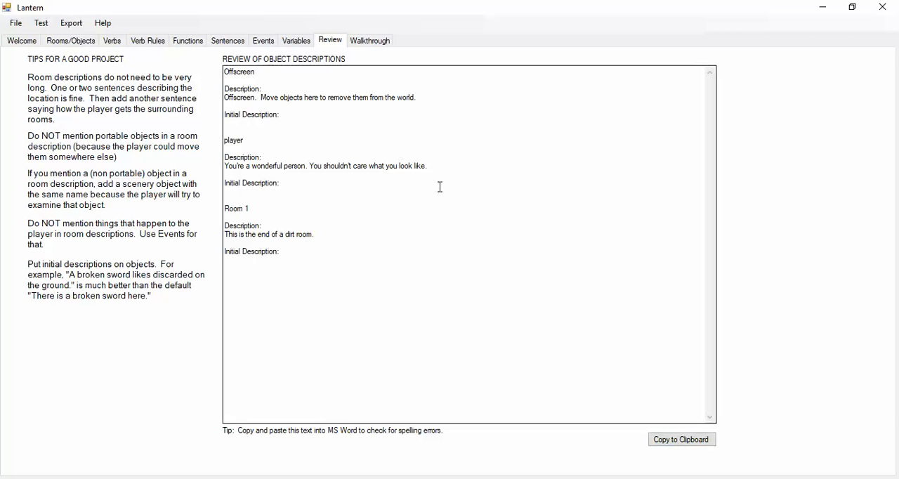
left_click(370, 42)
left_click(375, 90)
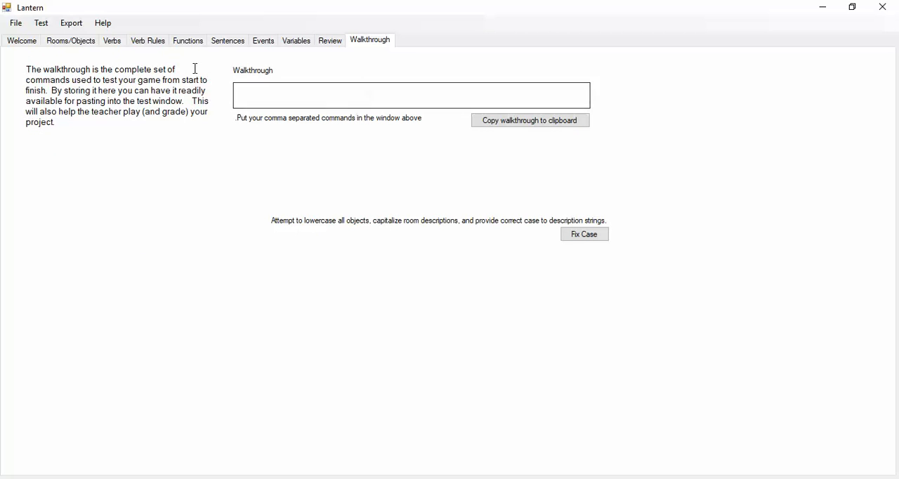
left_click(41, 24)
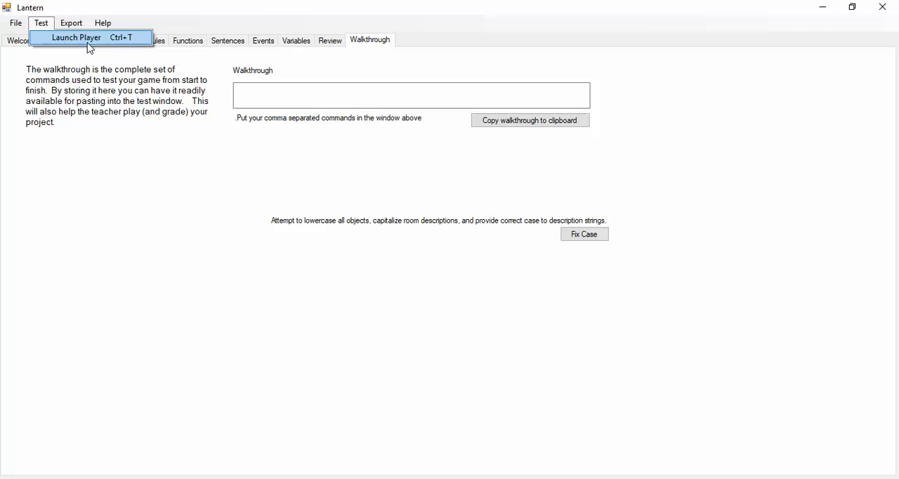
left_click(247, 98)
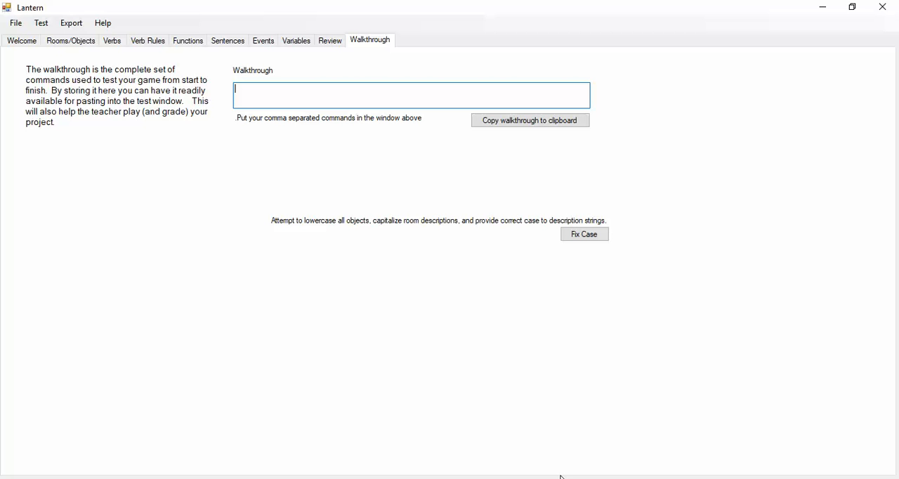
- Switch to Trizbort and set the map's description to "Welcome to this latern test project."
key("alt+Tab")
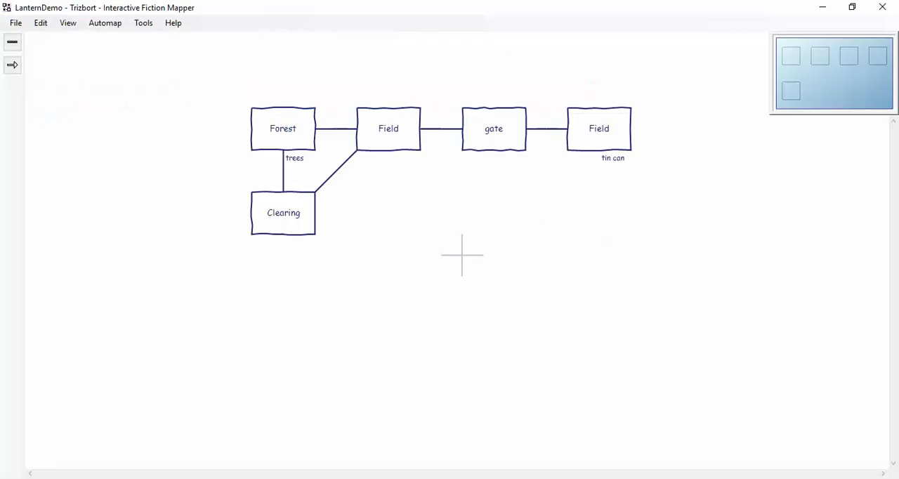
left_click(144, 23)
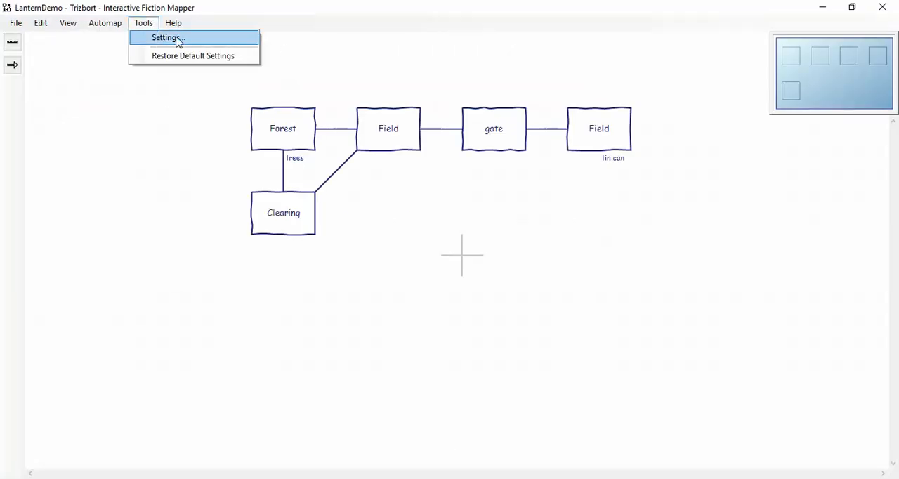
left_click(176, 42)
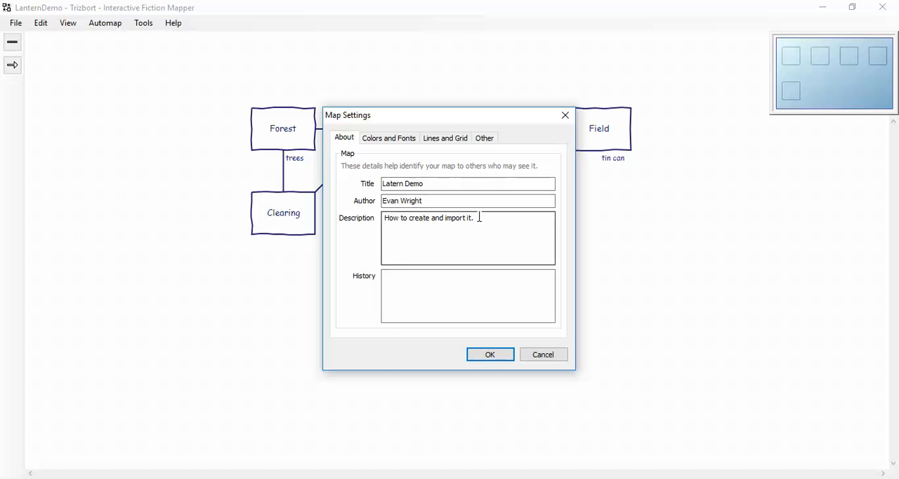
left_click_drag(479, 218, 343, 217)
key("BackSpace")
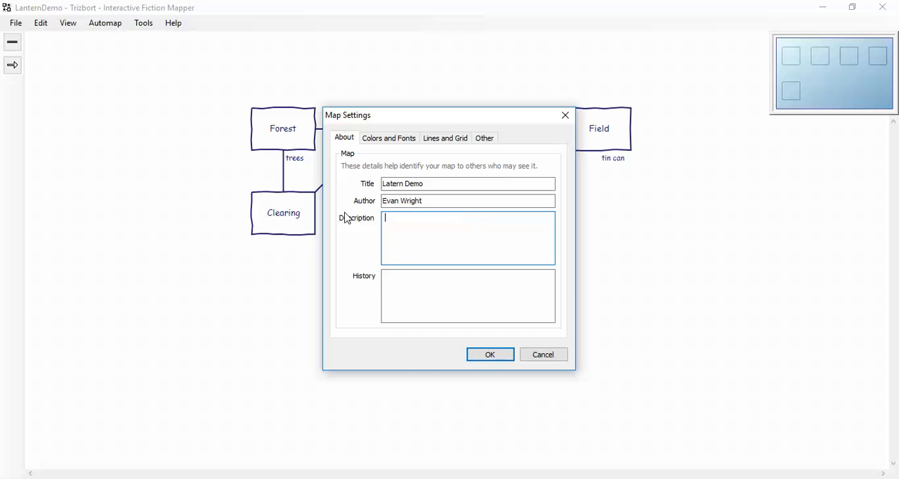
type("WElcom")
key("BackSpace")
key("BackSpace")
key("BackSpace")
key("BackSpace")
type("lcome to this latern te")
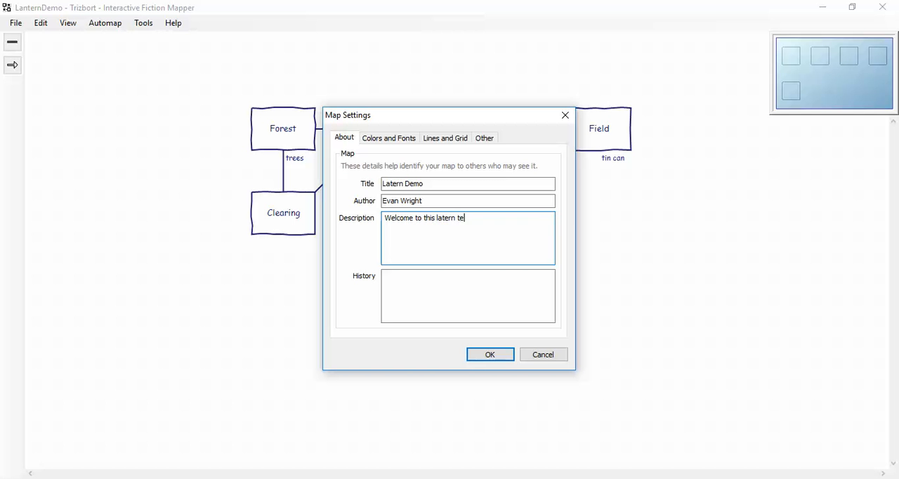
type("st project.")
- Check the map's title, author and description, then apply the settings and save the LanternDemo map
left_click_drag(441, 183, 383, 184)
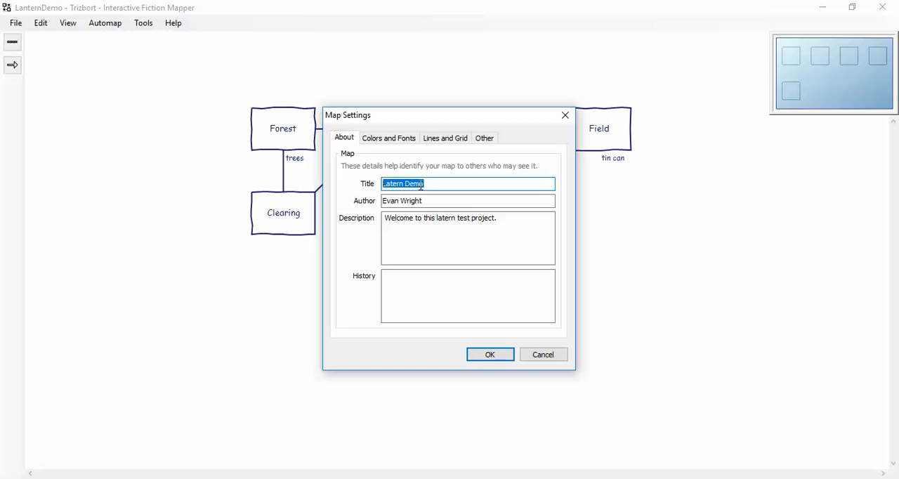
left_click_drag(434, 200, 369, 220)
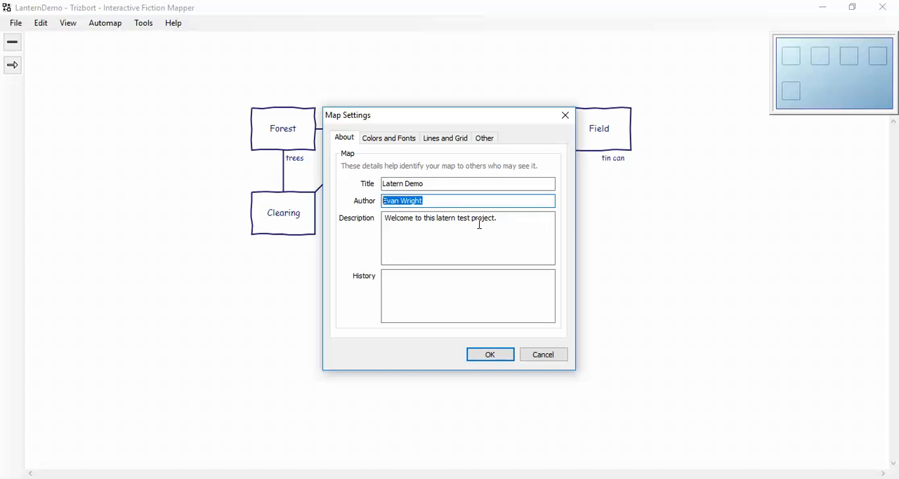
left_click_drag(386, 222, 507, 219)
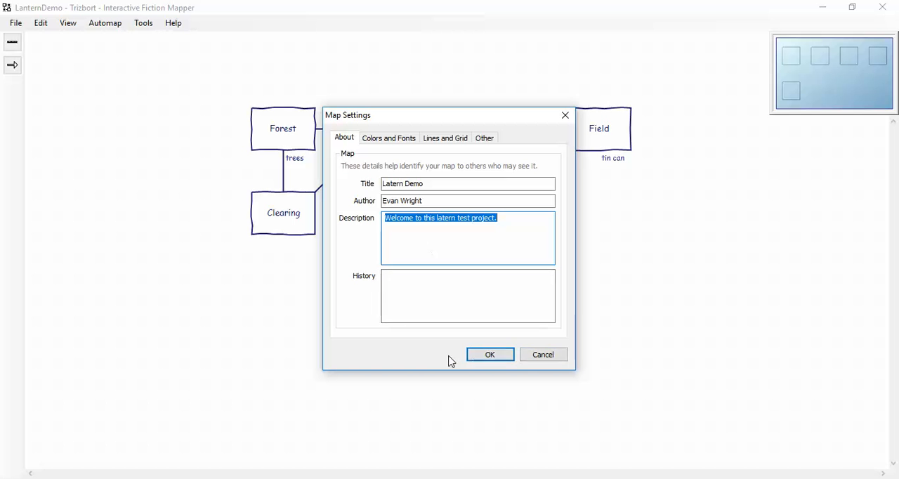
left_click(496, 358)
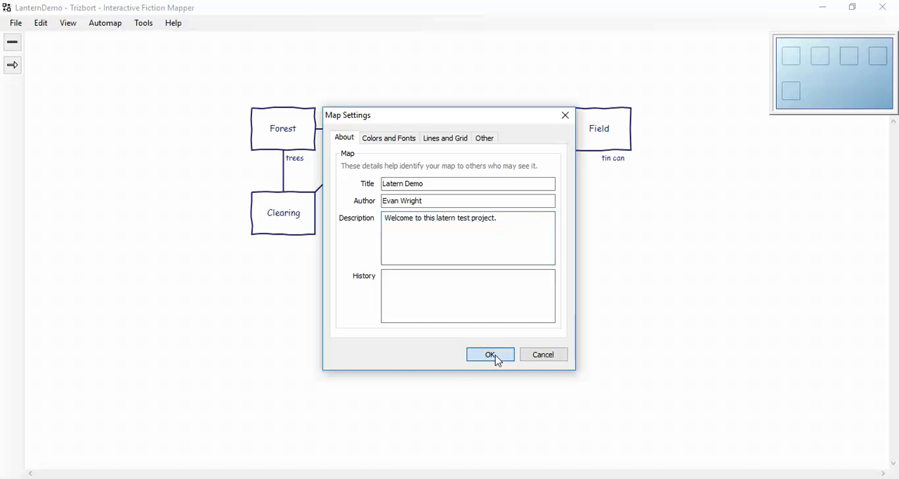
left_click(18, 26)
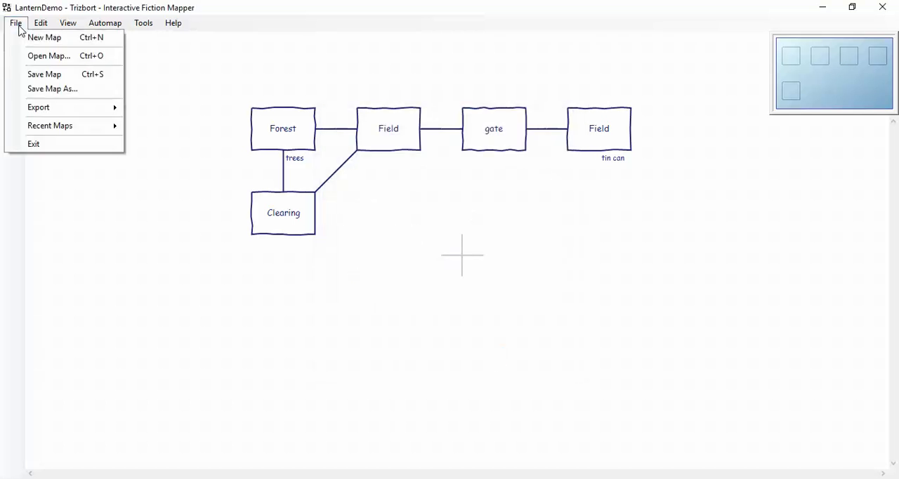
left_click(33, 75)
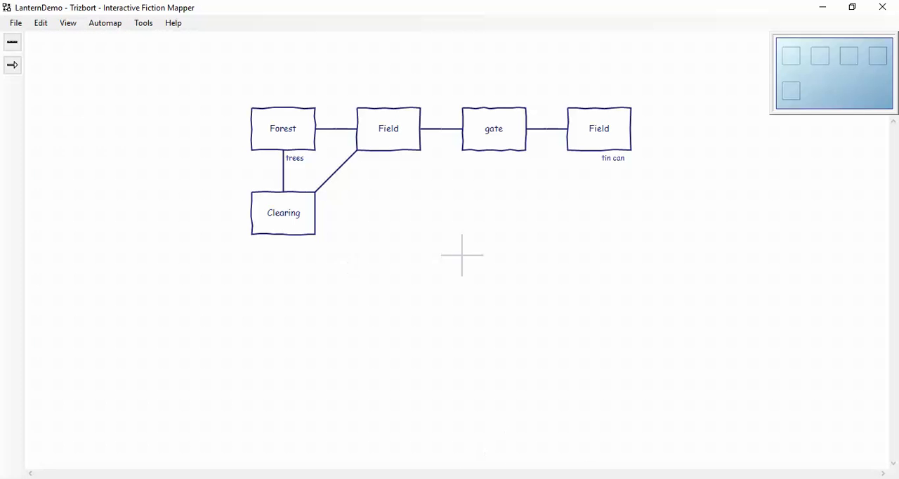
- Switch back to Lantern and bring up the project's welcome details
key("alt+Tab")
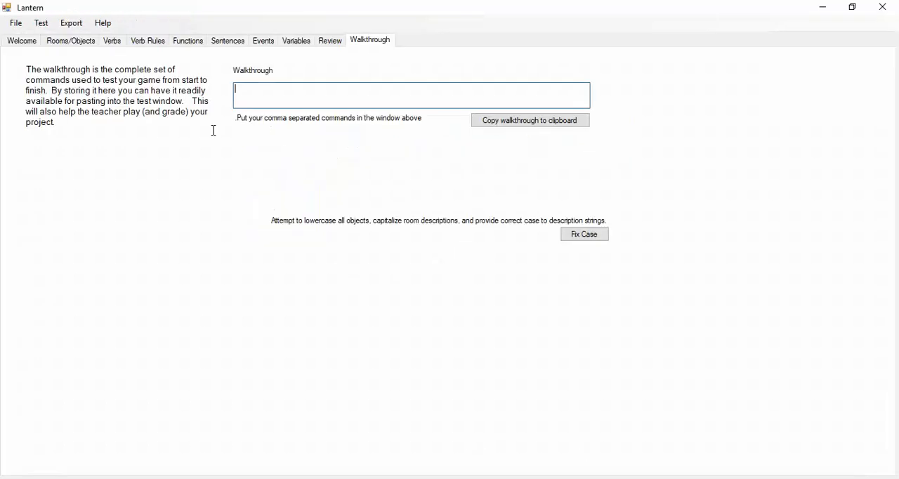
left_click(65, 41)
left_click(24, 43)
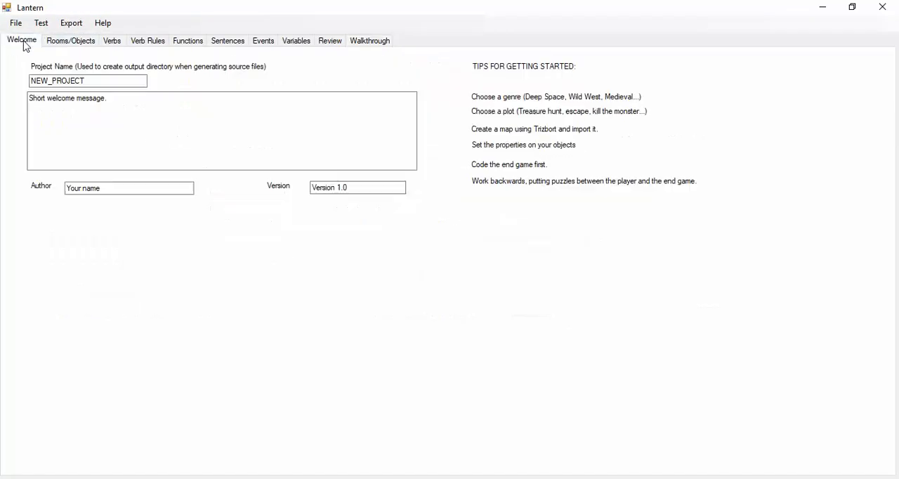
- Import the LanternDemo Trizbort map as a new project, agreeing to replace the current one
left_click(16, 23)
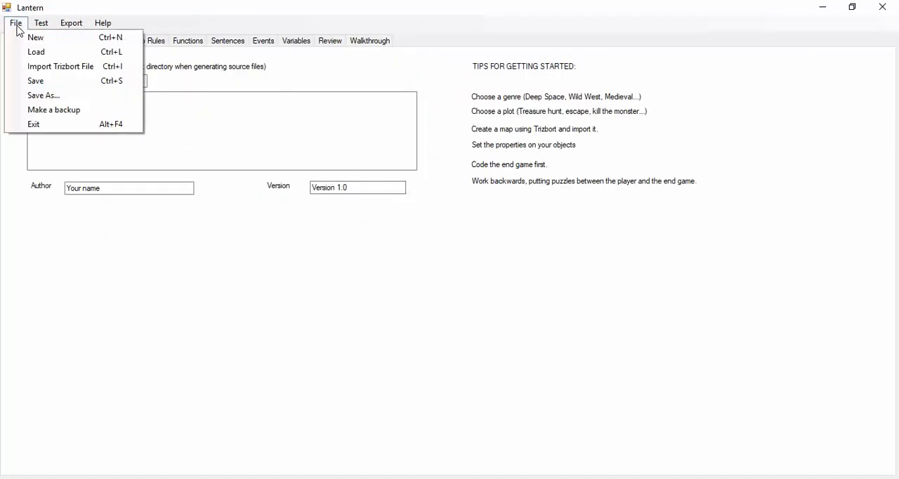
left_click(37, 67)
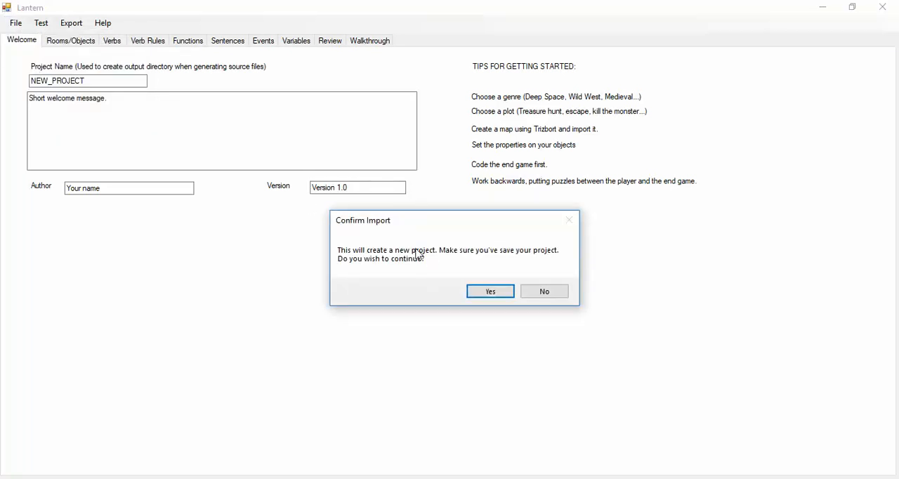
left_click(500, 295)
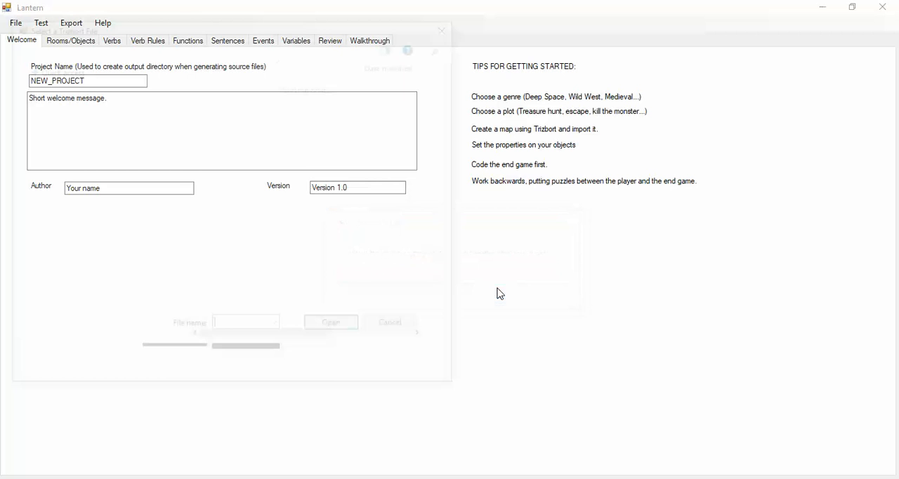
left_click_drag(457, 101, 452, 328)
left_click(274, 256)
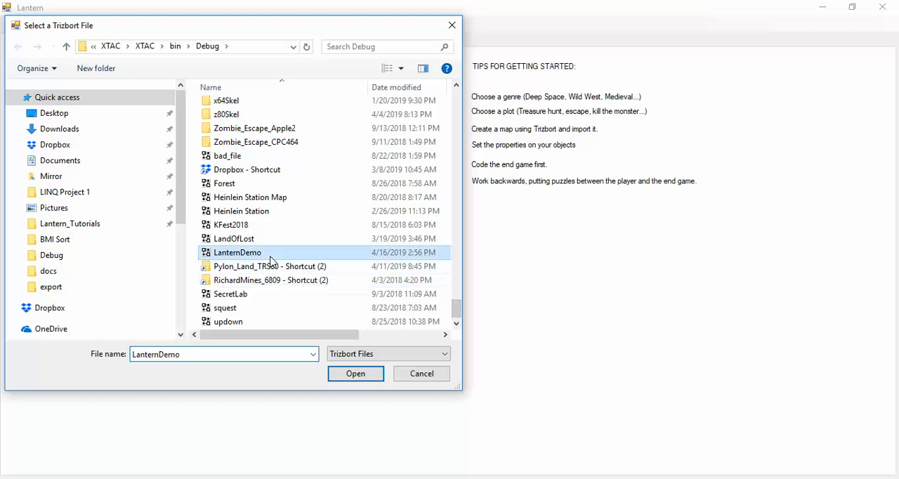
left_click(342, 377)
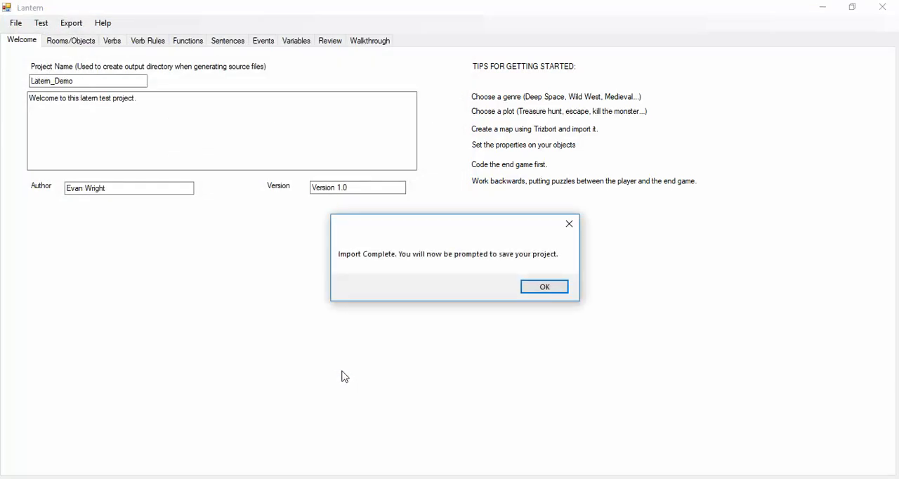
- Save the imported project as an XML file named LanternDemo1, replacing the existing file of that name
left_click(545, 287)
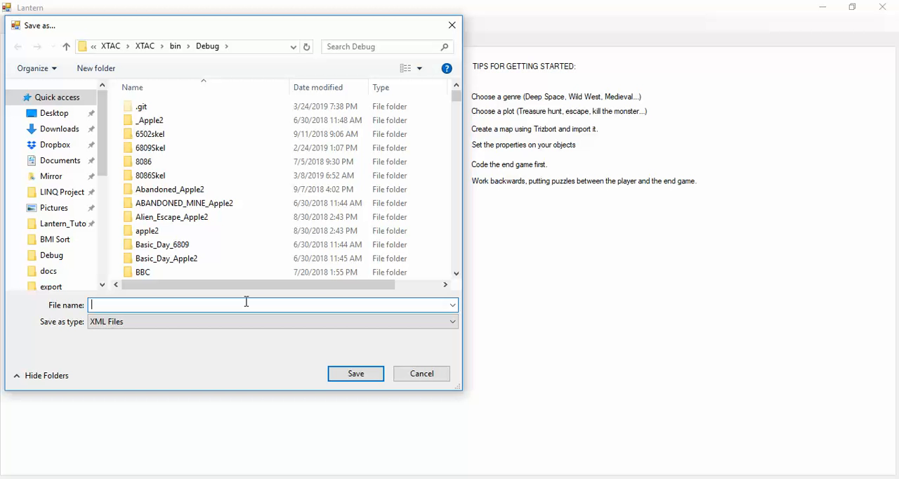
type("Lant")
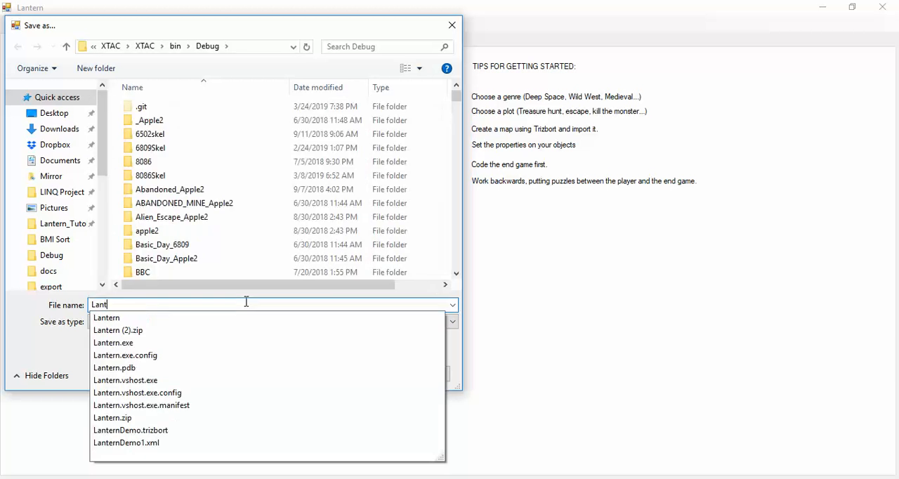
type("ernDemo1")
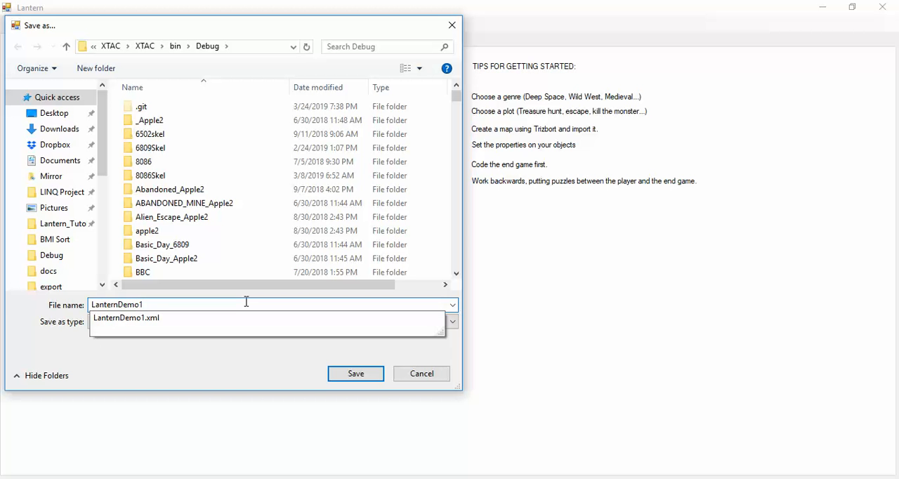
left_click(356, 380)
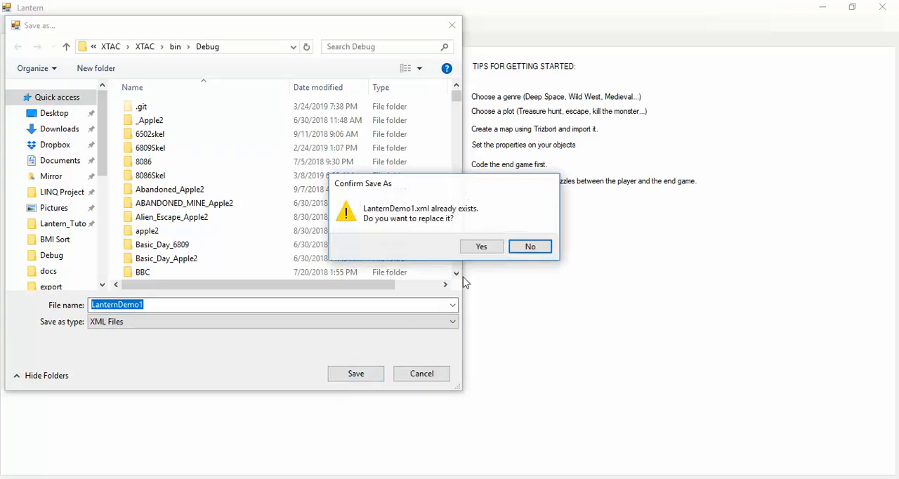
left_click(475, 251)
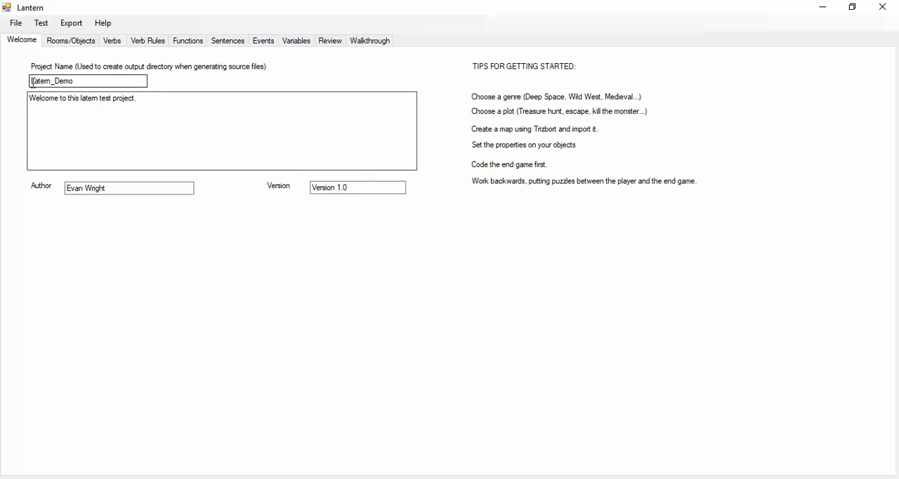
- Check the imported project's name and welcome message, and look through its list of rooms and objects
left_click_drag(33, 82, 102, 79)
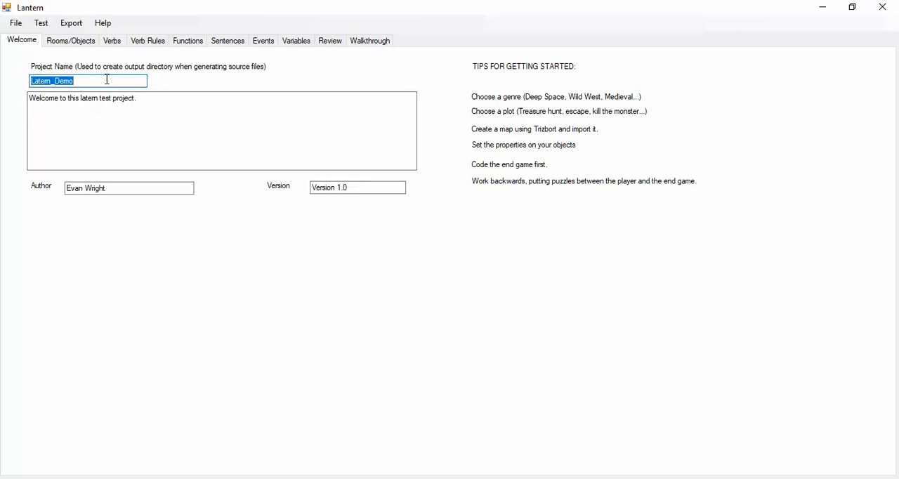
left_click_drag(30, 100, 161, 103)
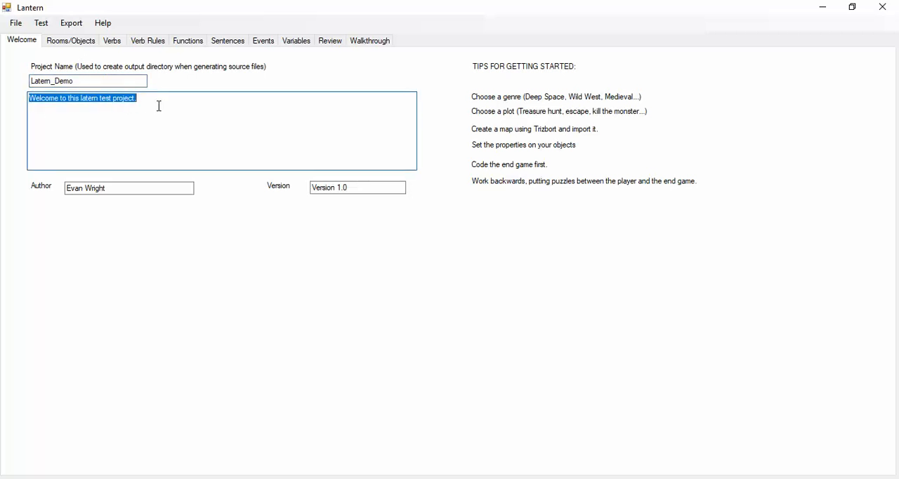
left_click(71, 41)
left_click(103, 70)
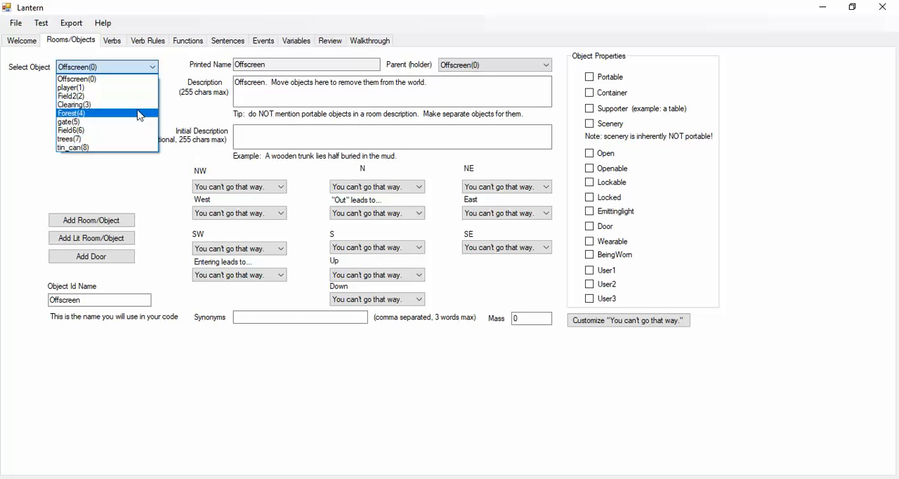
left_click(104, 173)
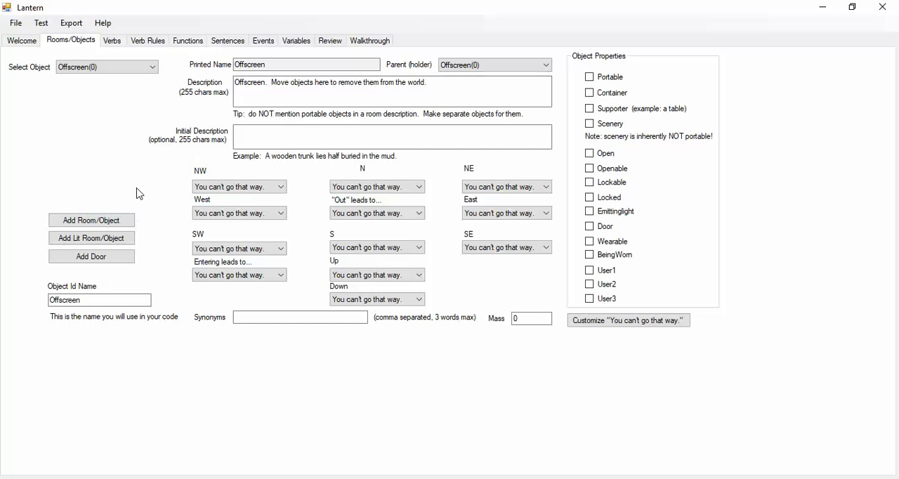
- View the details of the Field2 room, the player and the Offscreen object in turn
left_click(115, 68)
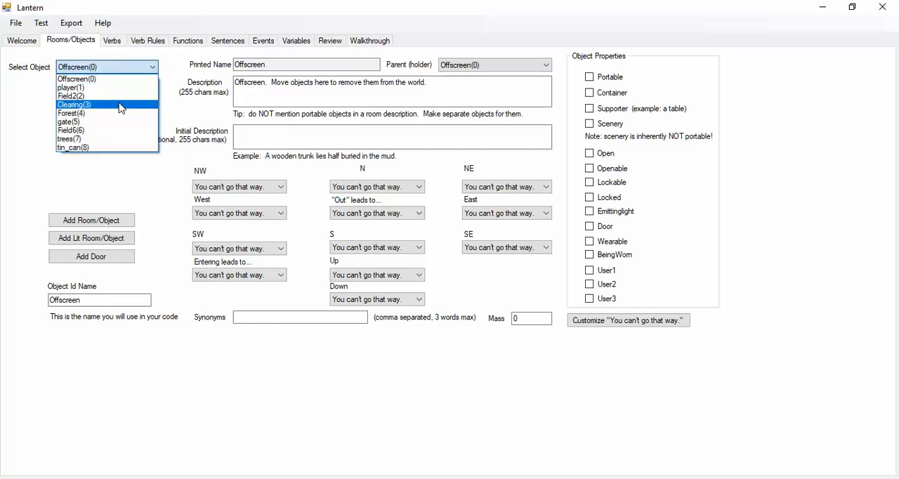
left_click(120, 96)
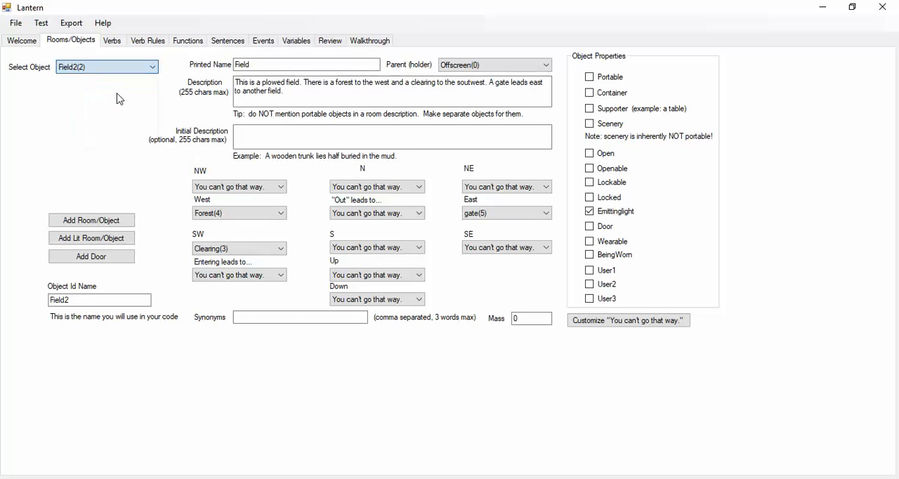
left_click(116, 69)
left_click(115, 83)
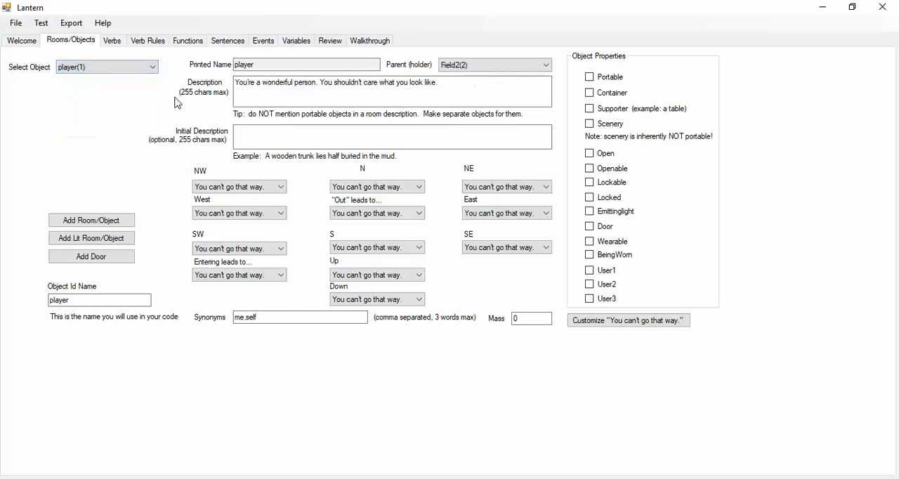
left_click(143, 70)
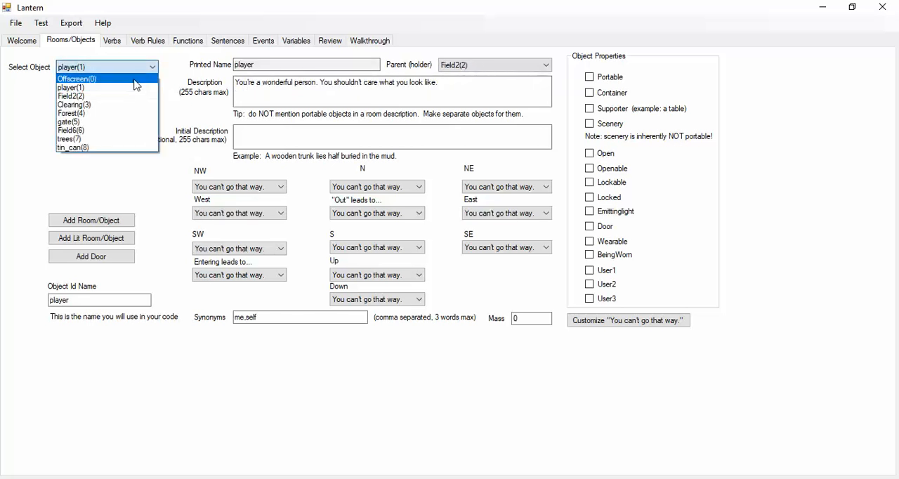
left_click(136, 85)
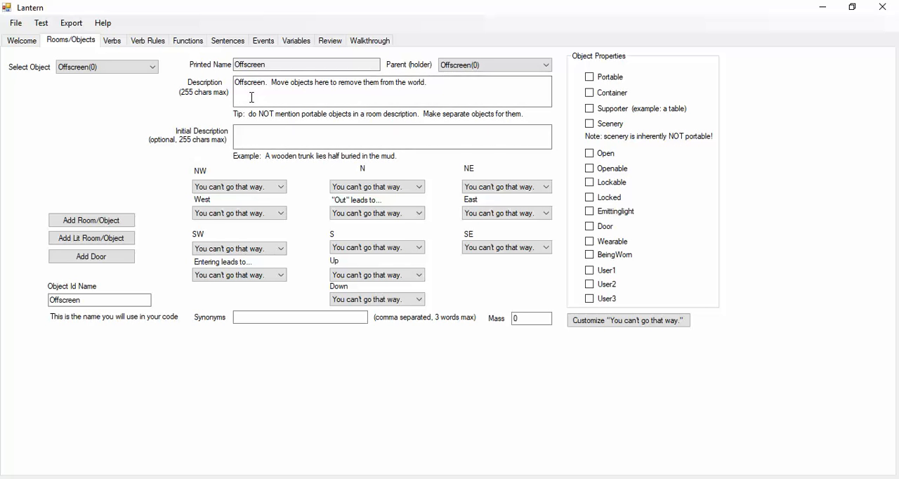
- Examine the player object's parent and its description
left_click(144, 67)
left_click(130, 88)
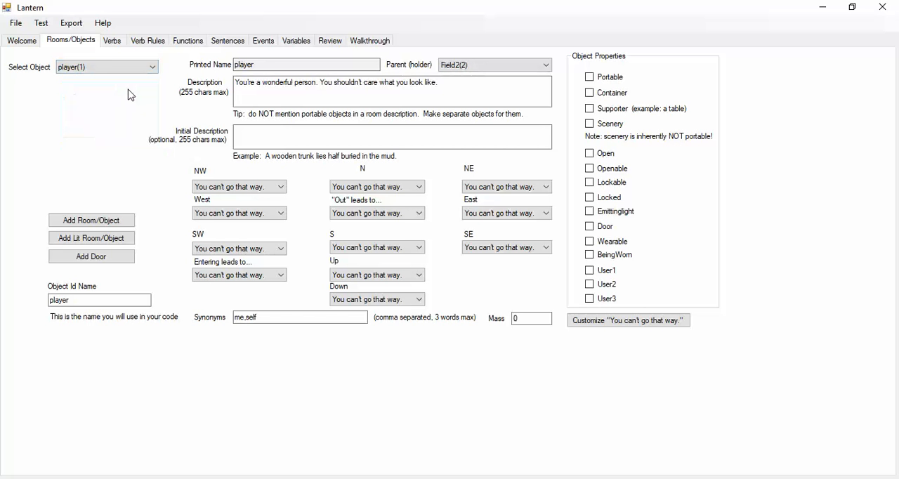
left_click(460, 66)
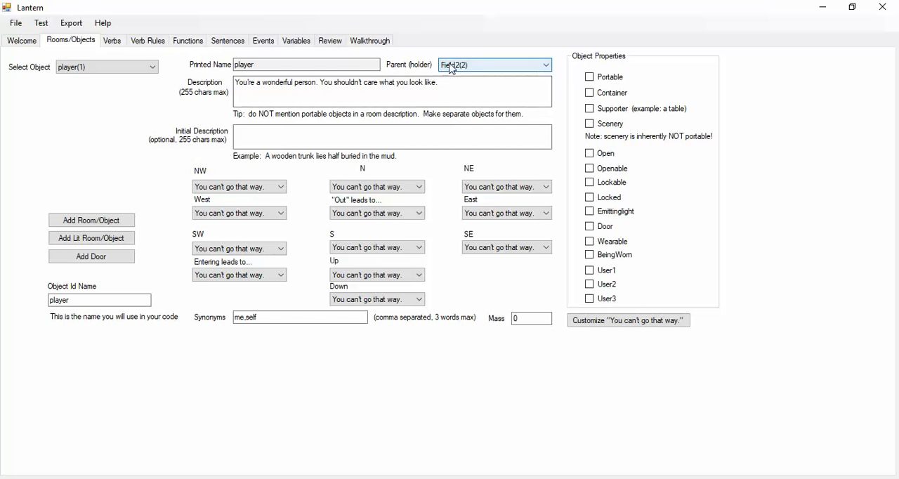
left_click_drag(450, 82, 233, 83)
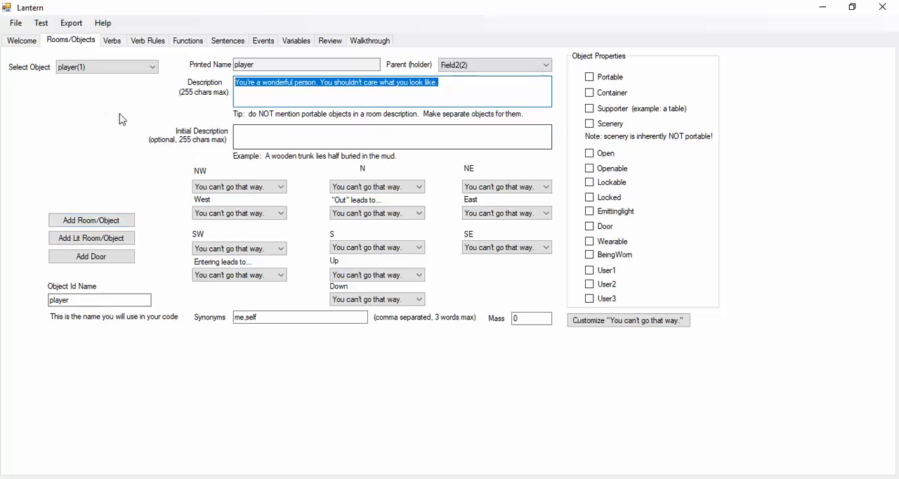
- Review the descriptions and exits of the Field2 and Clearing rooms
left_click(130, 70)
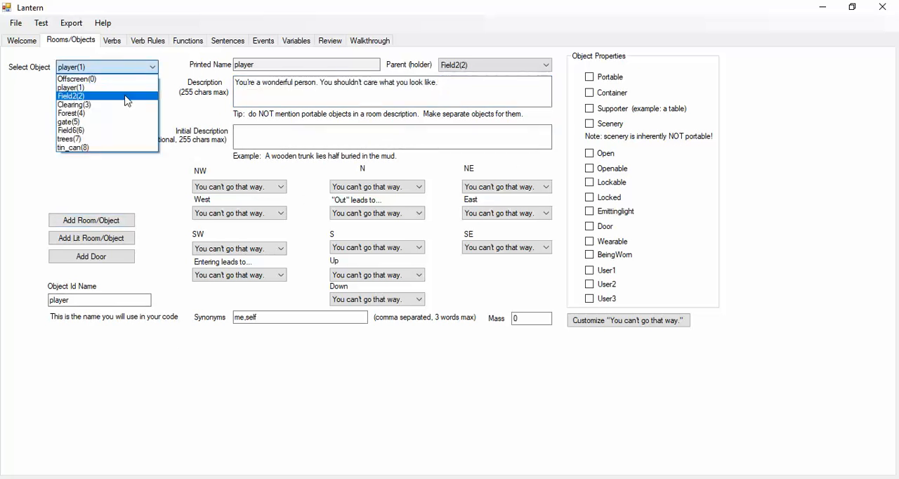
left_click(127, 101)
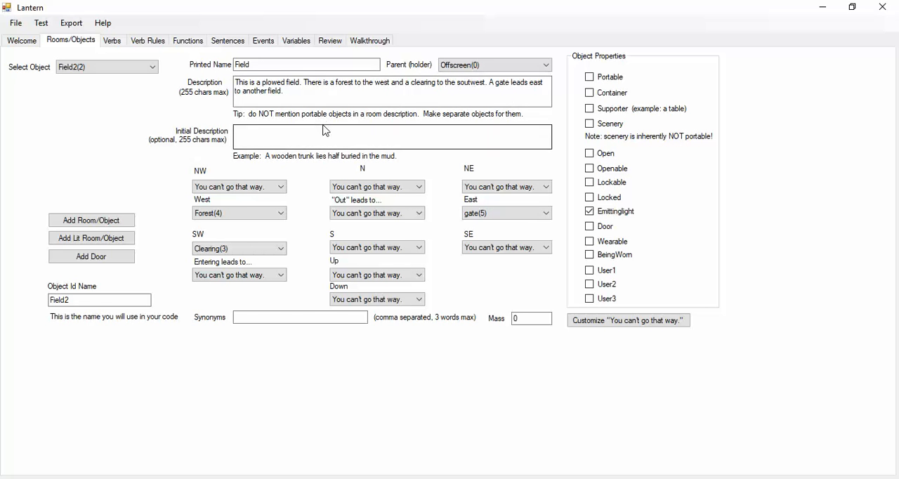
left_click(76, 67)
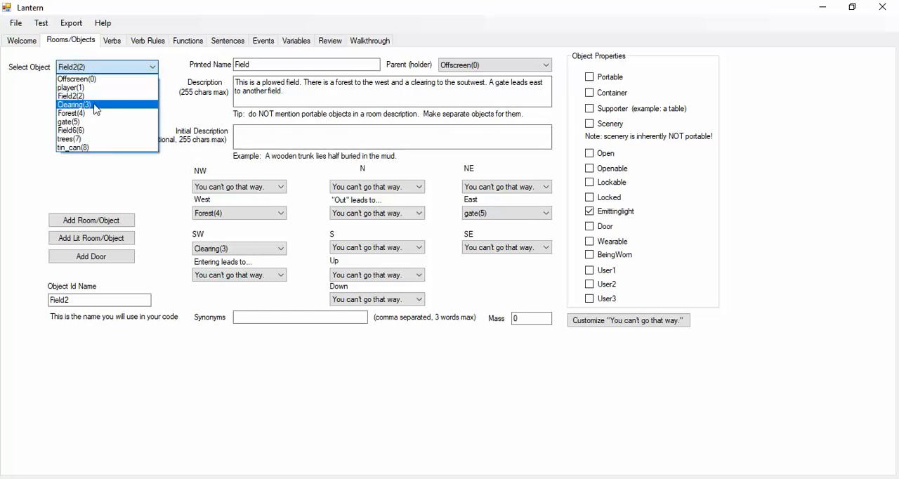
left_click(96, 105)
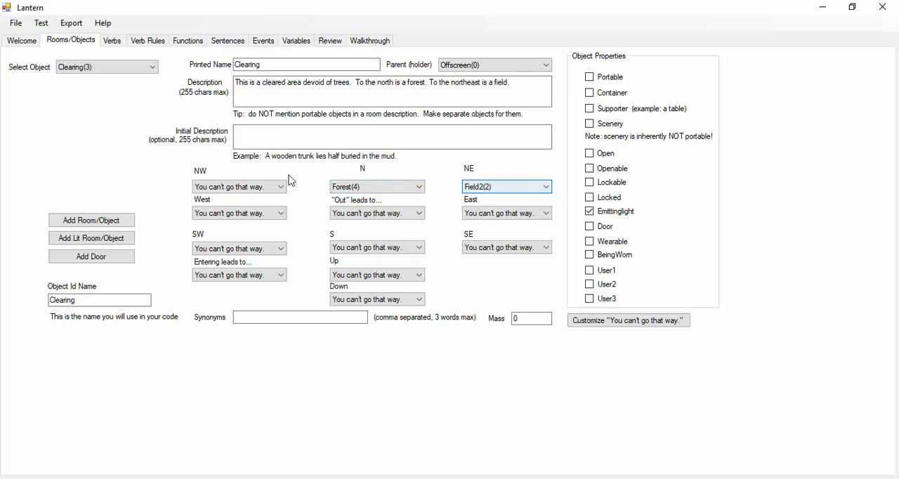
- Set the Forest room's blocked movement message for north to "The forest is too dense."
left_click(141, 67)
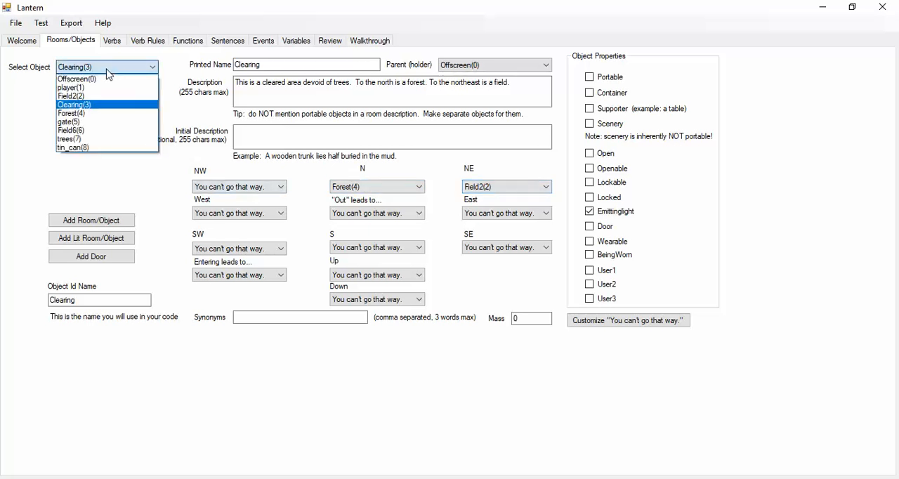
left_click(109, 121)
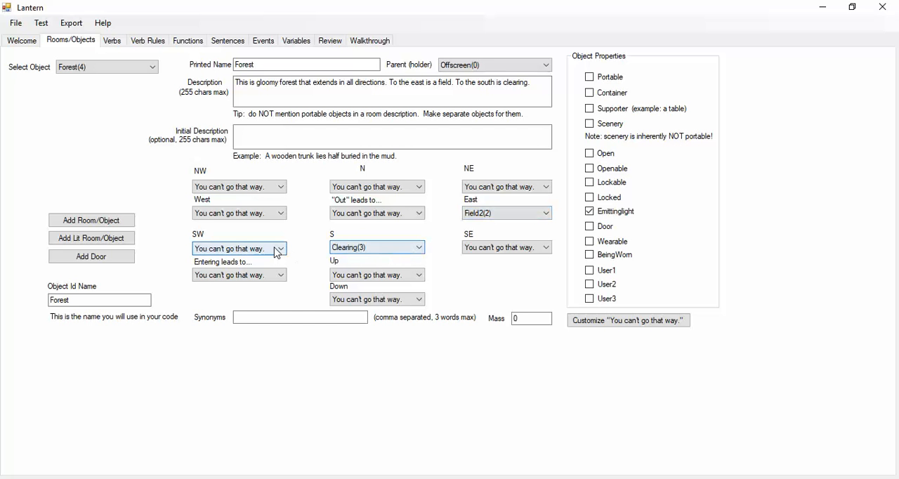
left_click(601, 322)
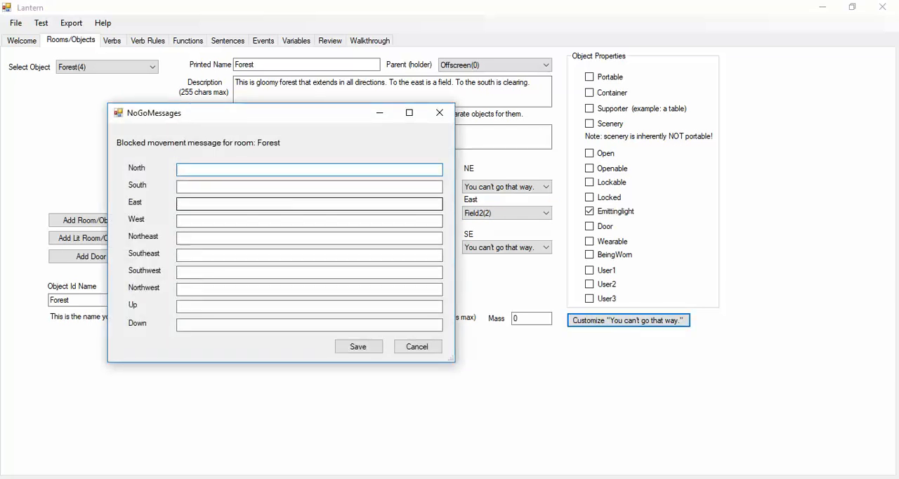
type("The forest is too dendse.")
- Copy the north message to the Forest's west, northeast, southeast, southwest and northwest directions, and save the messages
key("ctrl+a")
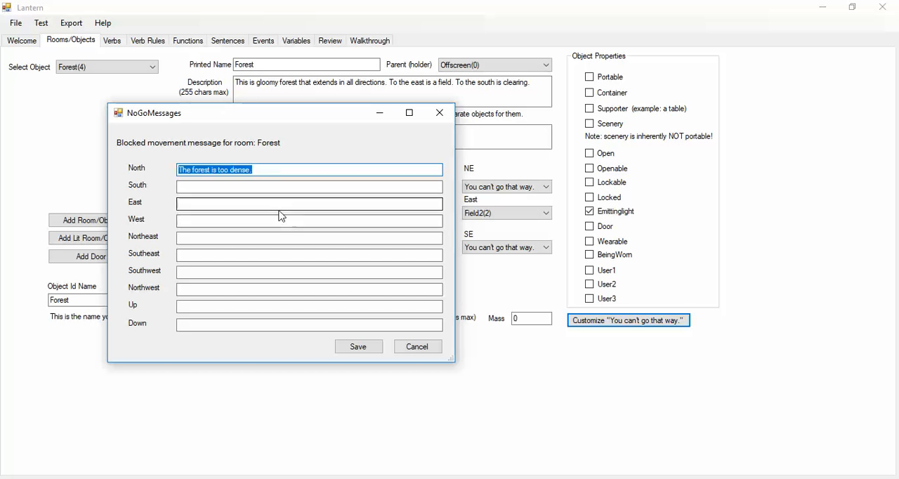
key("ctrl+c")
left_click(227, 219)
key("ctrl+v")
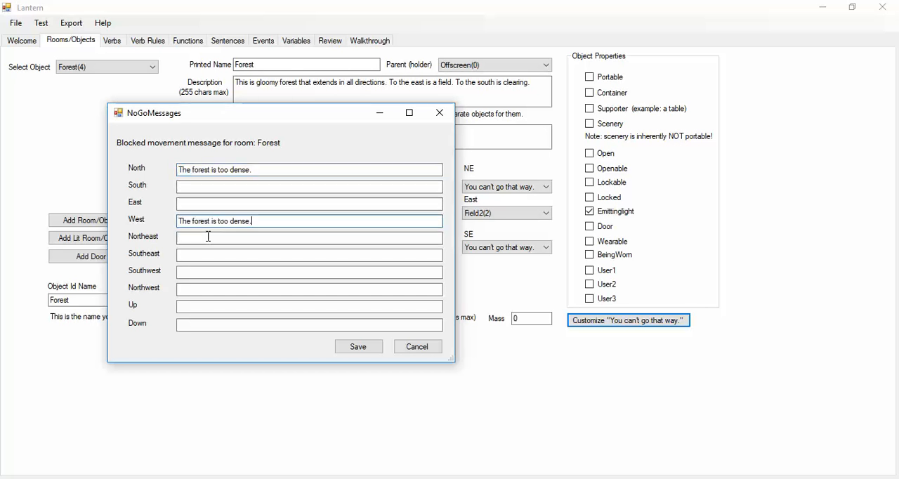
left_click(204, 239)
key("ctrl+v")
left_click(196, 256)
key("ctrl+v")
left_click(194, 271)
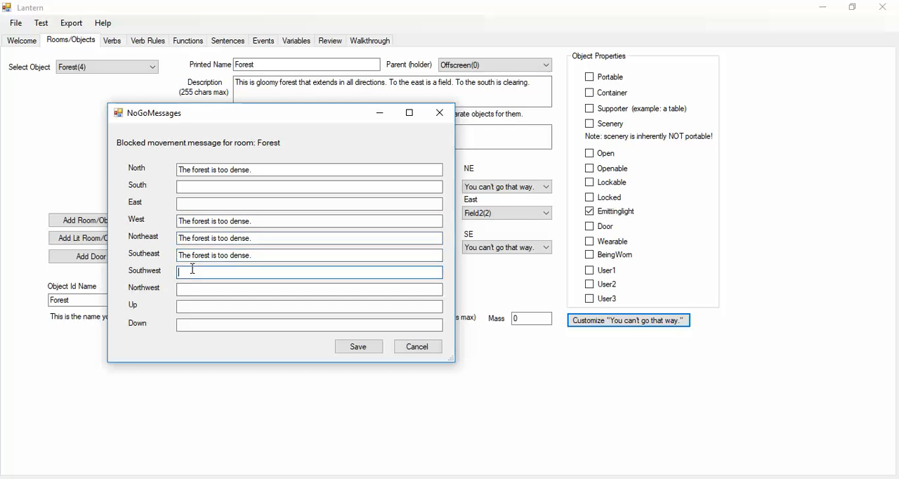
key("ctrl+v")
left_click(200, 289)
key("ctrl+v")
left_click(357, 346)
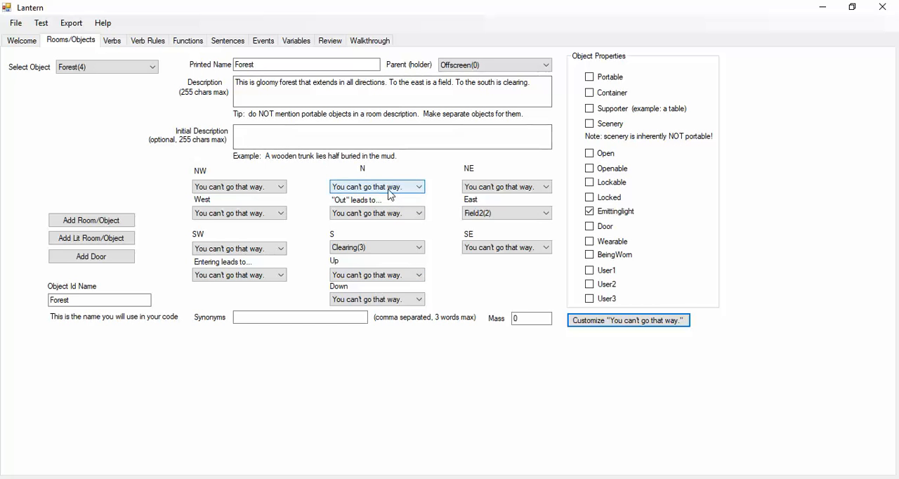
- Mark the gate object as scenery, openable and a door
left_click(81, 68)
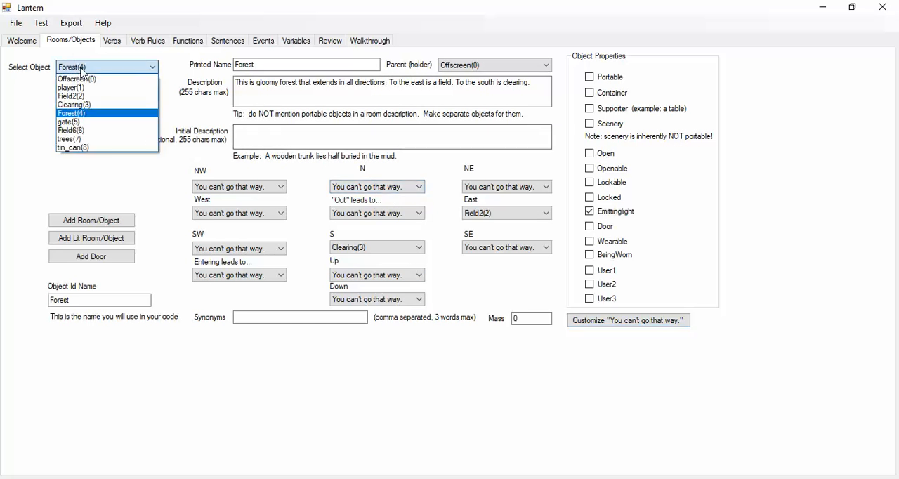
left_click(70, 122)
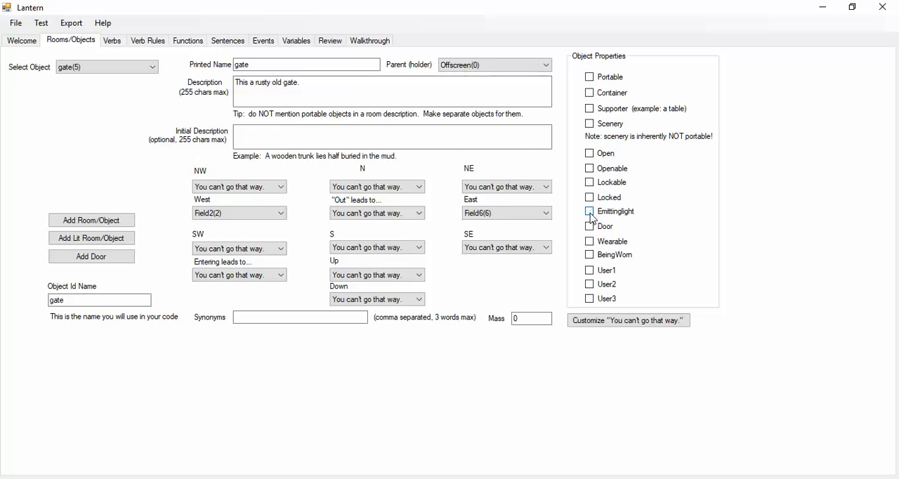
left_click(598, 168)
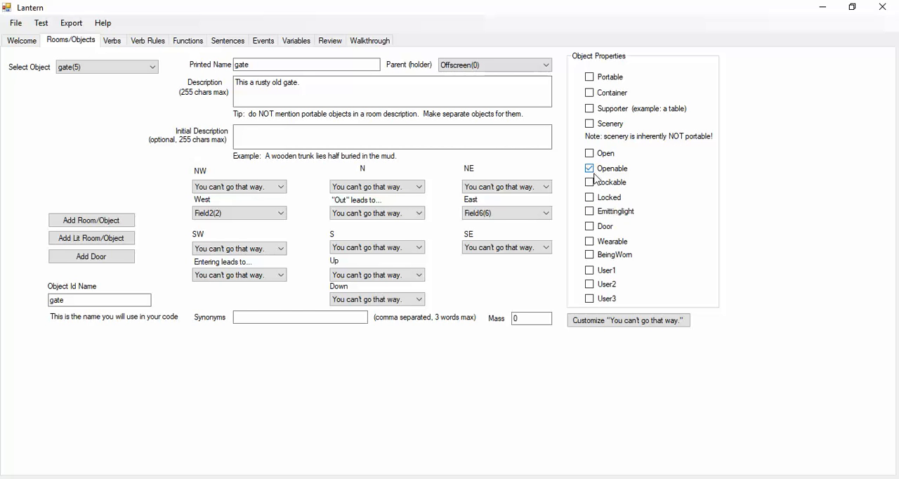
left_click(591, 227)
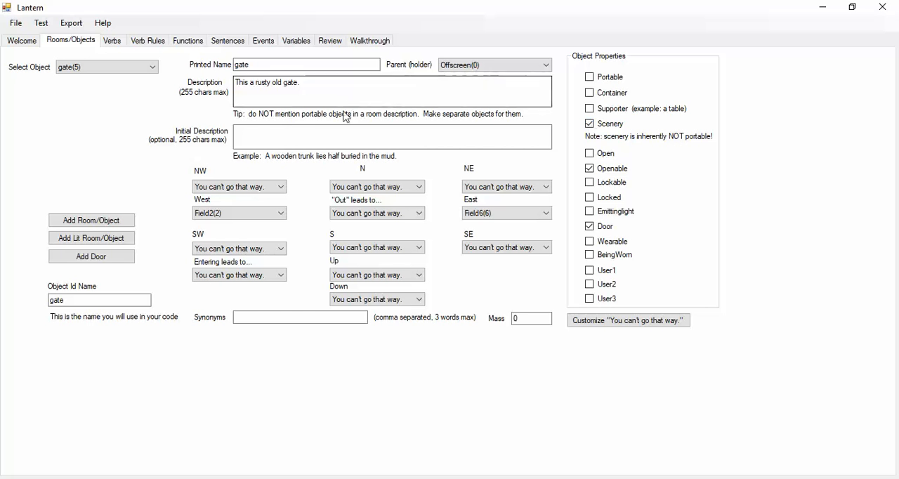
- Set the gate's parent to Field2, and check the gate's location on the Trizbort map
left_click(459, 64)
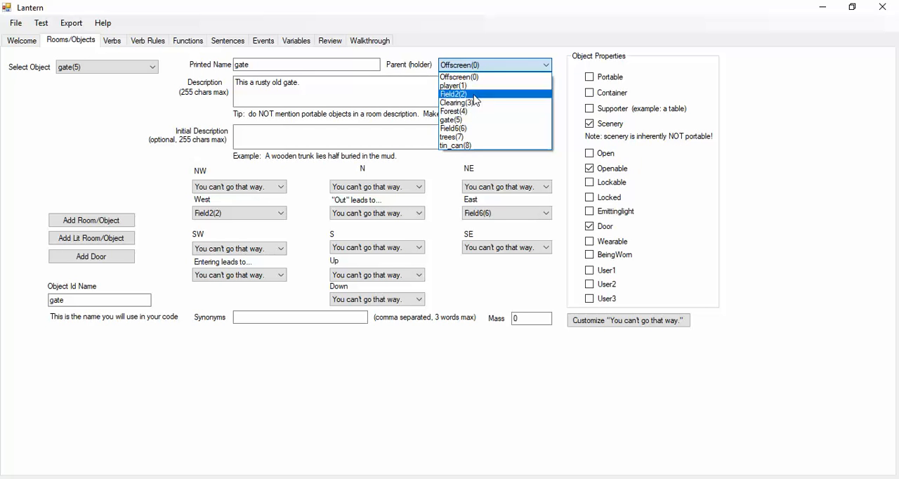
left_click(475, 95)
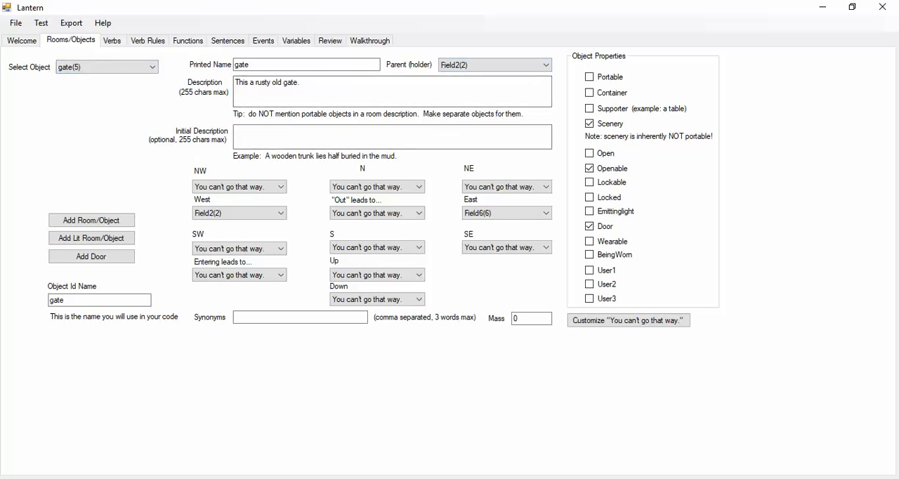
left_click(431, 478)
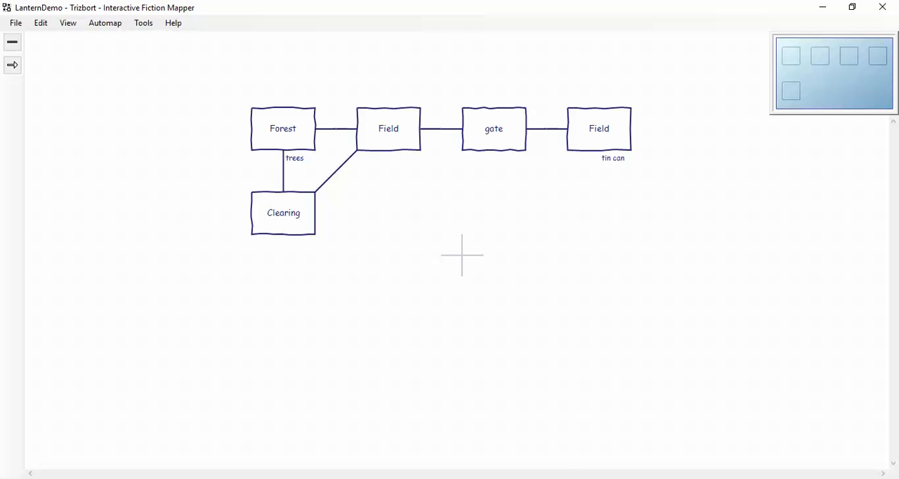
left_click(512, 478)
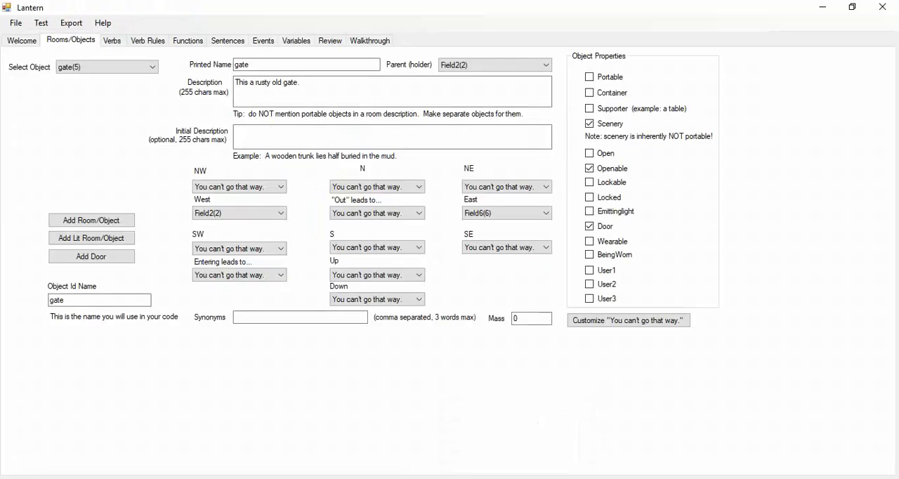
- Mark the trees object as scenery and set its description to "The trees are old growth beech trees."
left_click(150, 67)
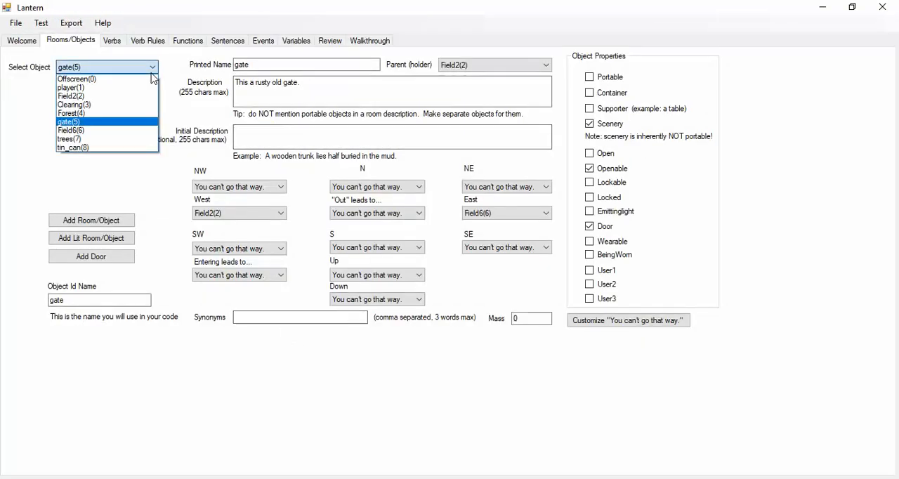
left_click(138, 140)
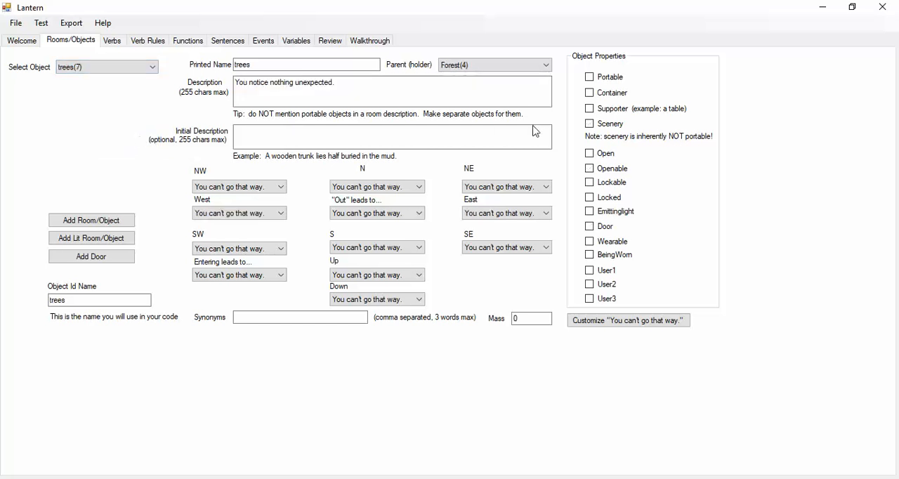
left_click(589, 123)
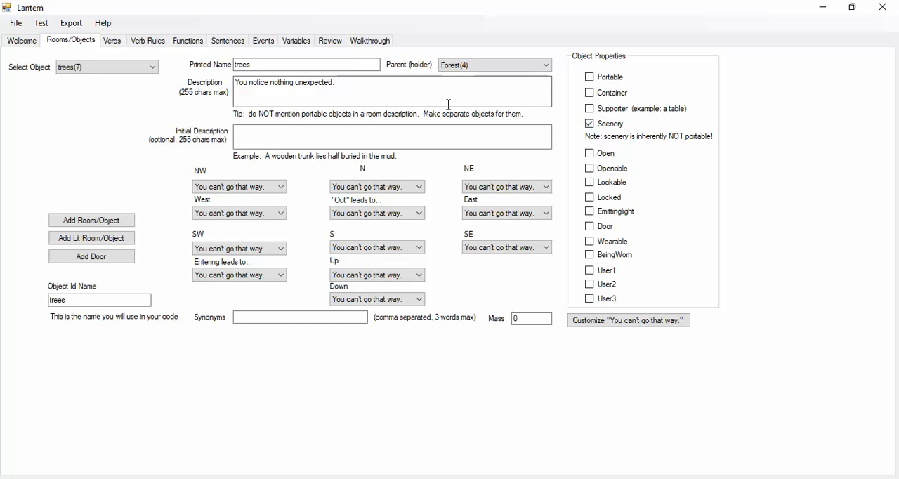
left_click_drag(448, 104, 236, 83)
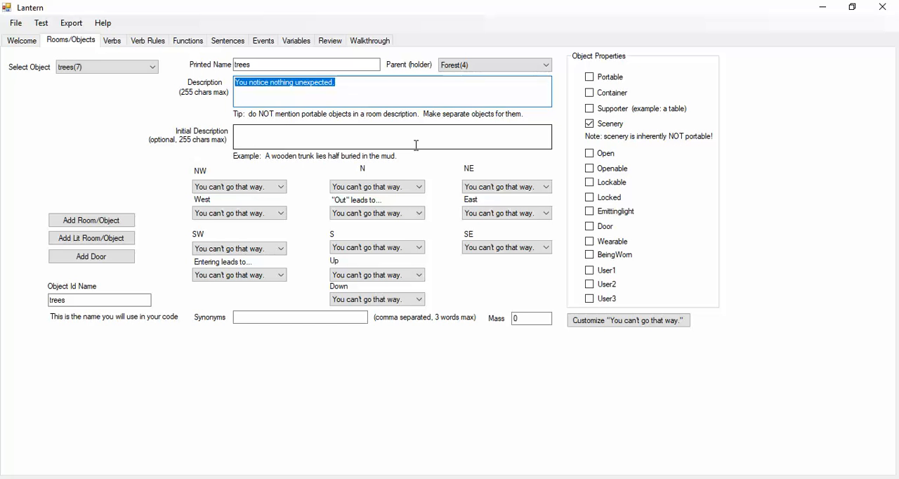
type("T")
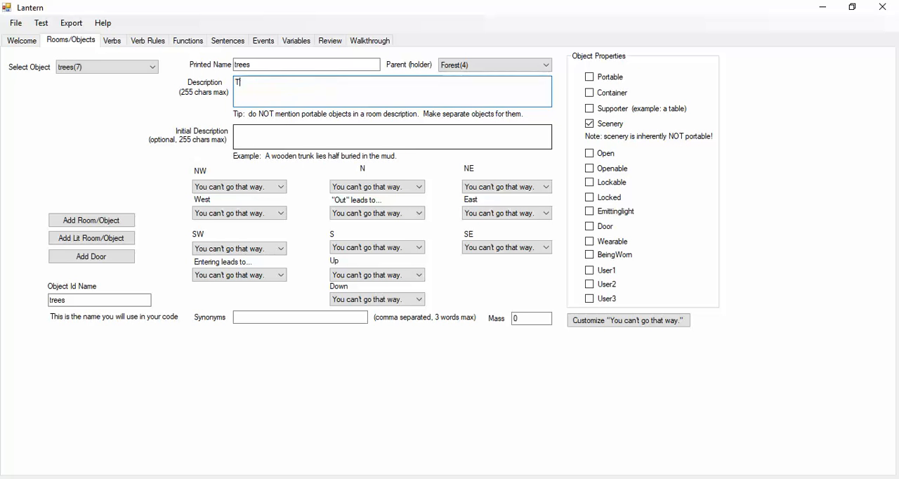
type("he trees")
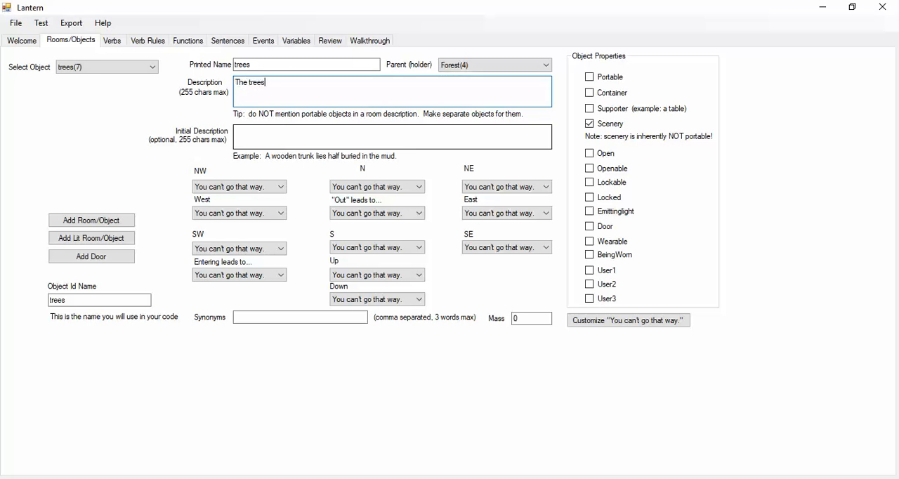
type("s are old growth beech tree")
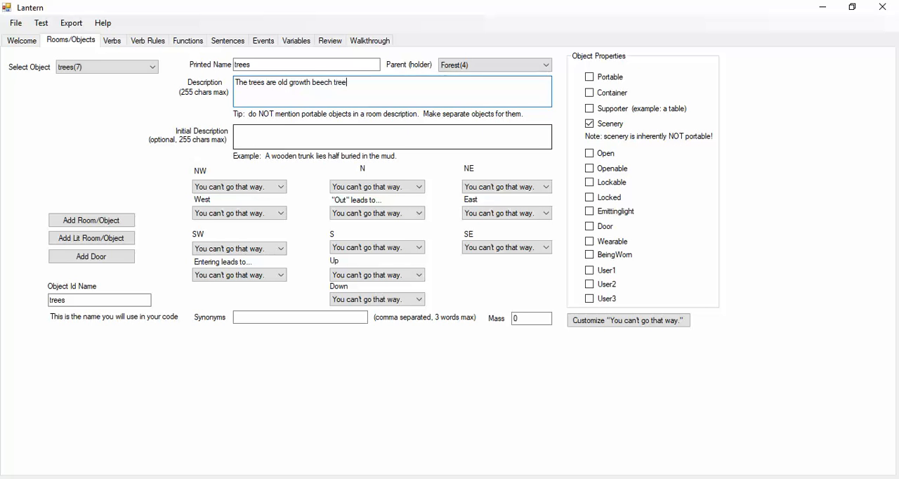
type("s.")
- Try the Portable property on the trees, and restore them to scenery only
left_click(608, 78)
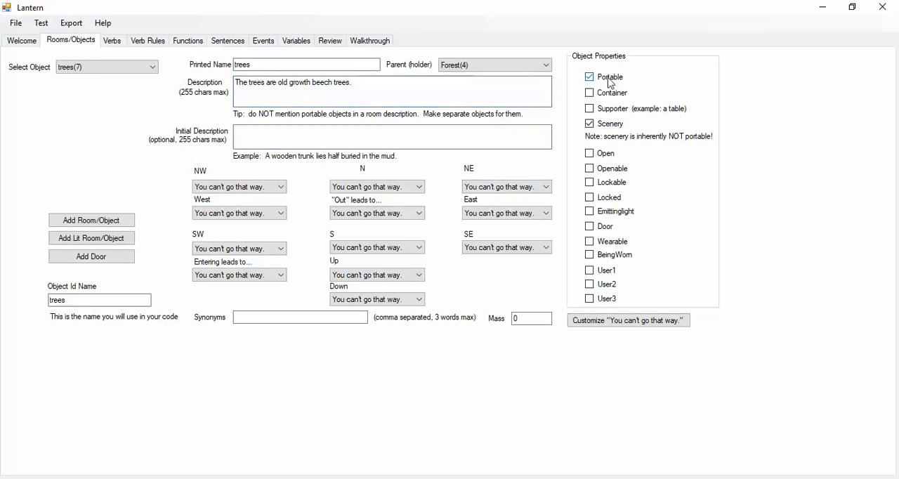
left_click(591, 127)
left_click(588, 79)
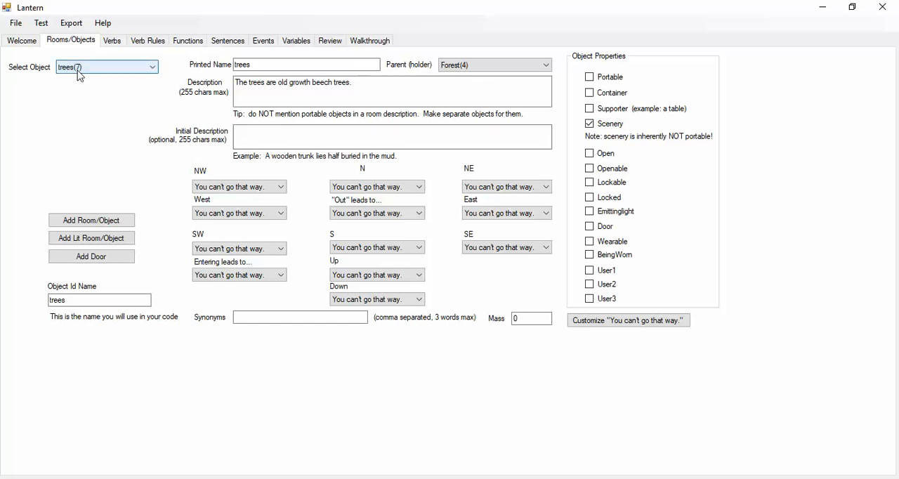
- Set the tin can's description to "This an old can."
left_click(146, 67)
left_click(136, 150)
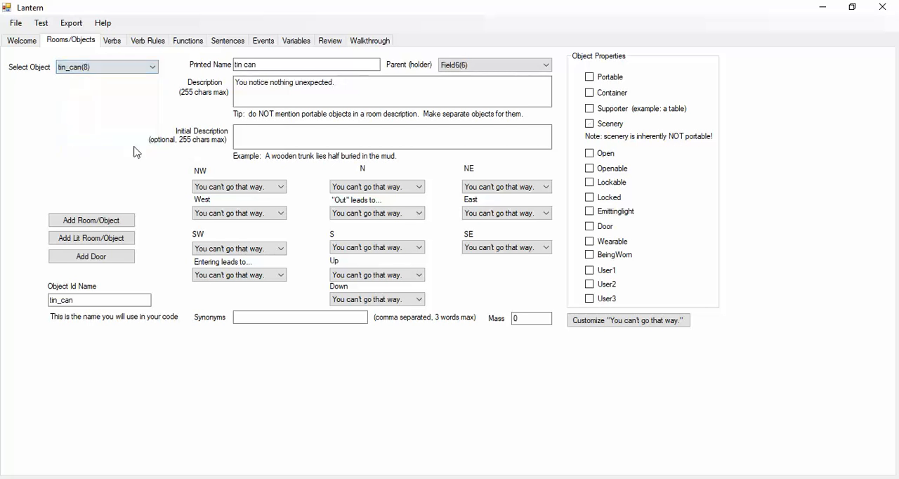
left_click_drag(336, 83, 187, 72)
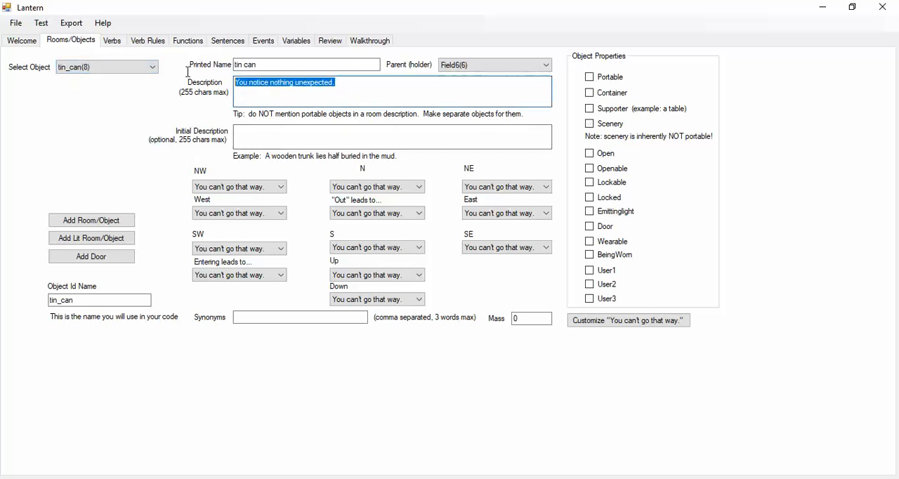
type("This o")
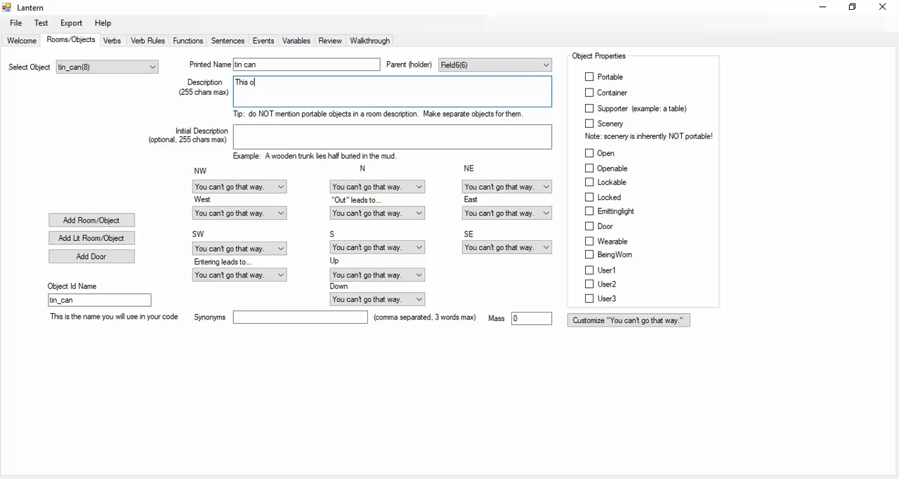
key("BackSpace")
type("an o")
key("BackSpace")
type(".")
- Set the tin can's initial description to "An old tin can lies on the ground."
left_click(267, 136)
type("An ")
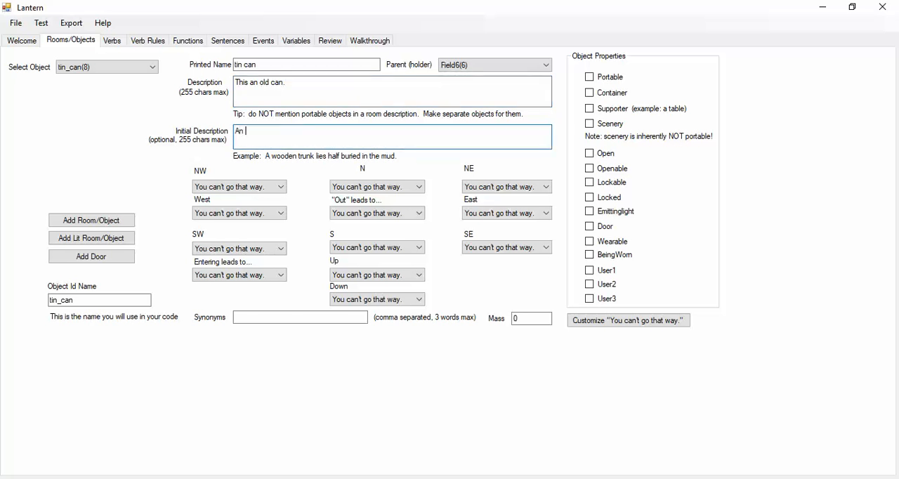
type("old tin can lies of")
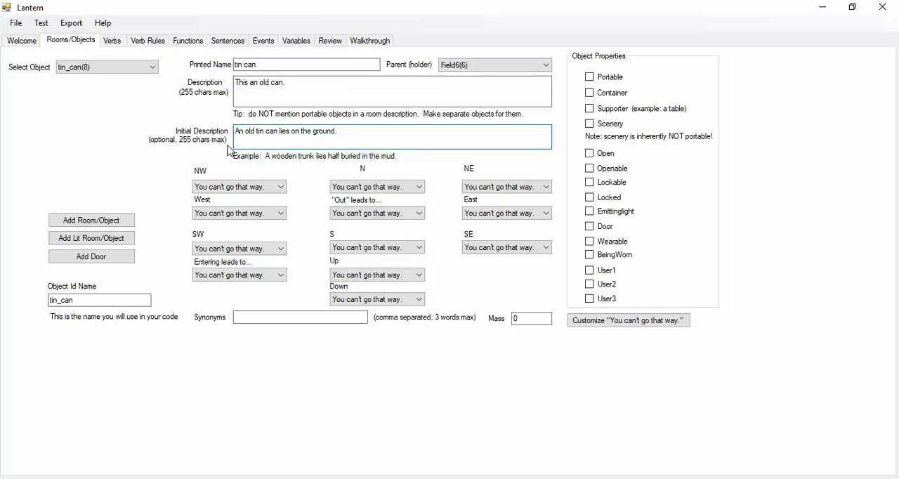
- Mark the tin can as portable, a container and open, and save the project
left_click(589, 94)
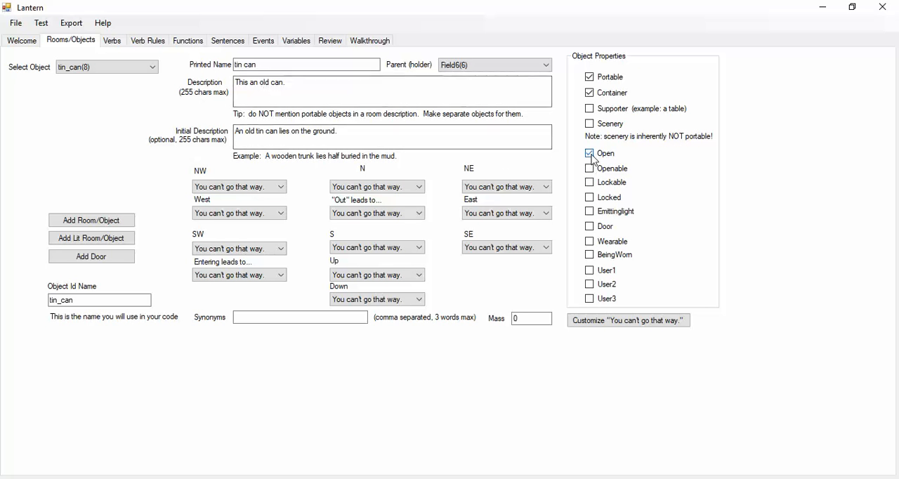
left_click(589, 92)
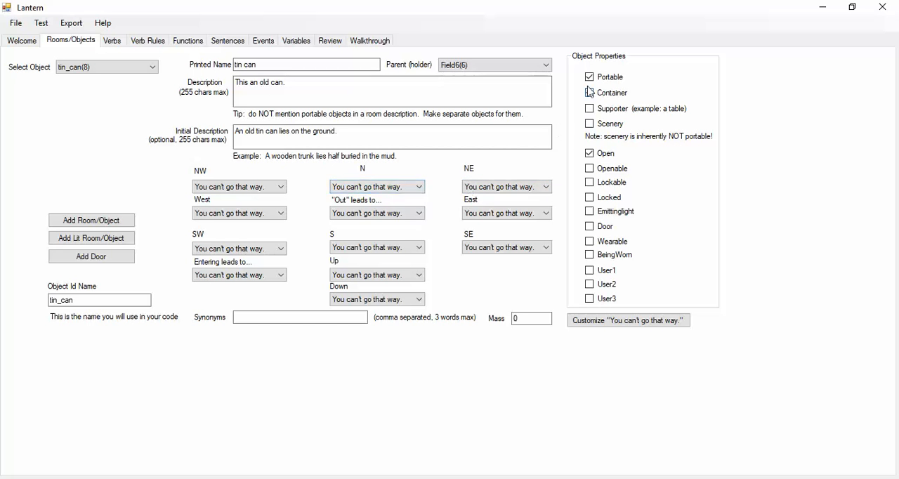
left_click(15, 24)
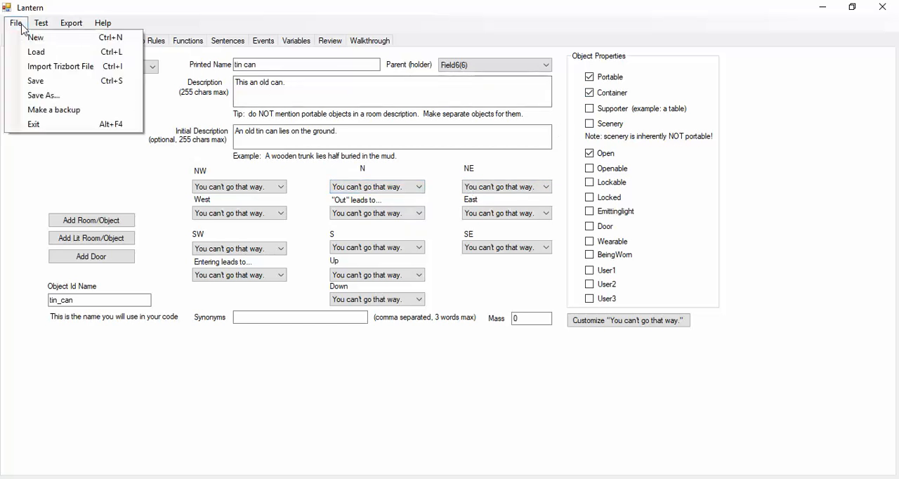
left_click(36, 82)
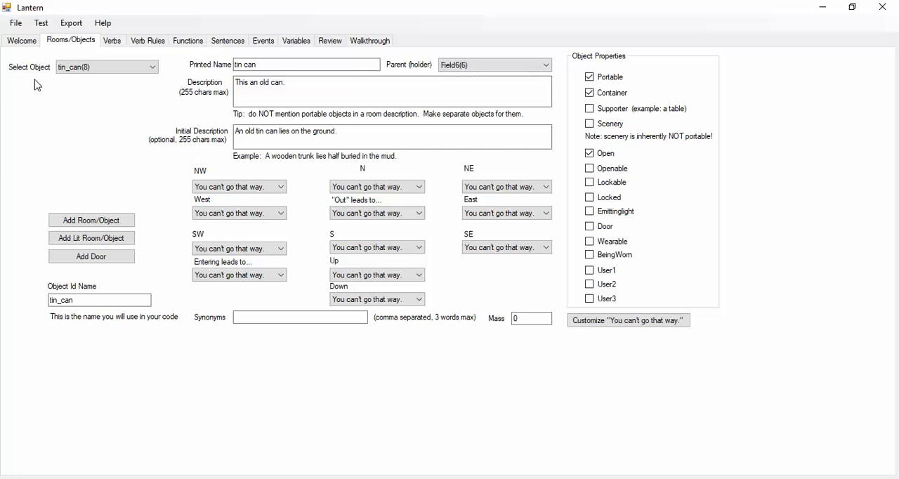
- Launch the test player and go southwest from the starting Field to the Clearing
left_click(40, 23)
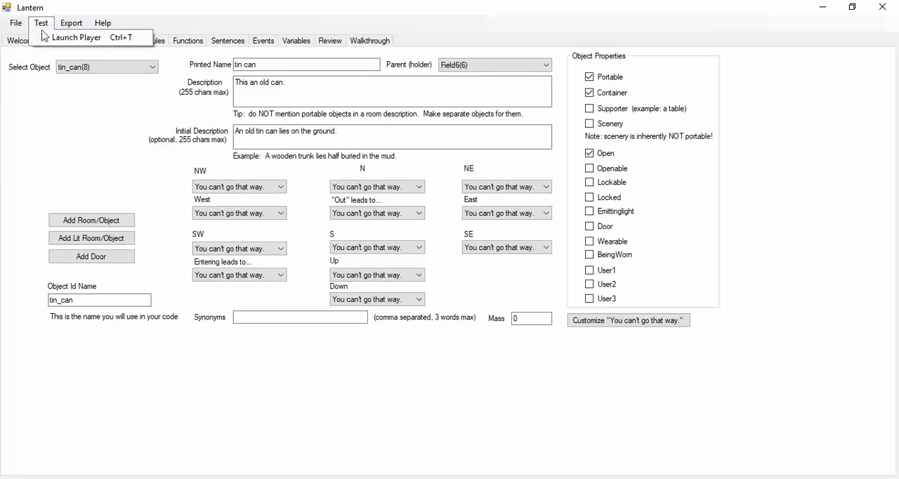
left_click(83, 38)
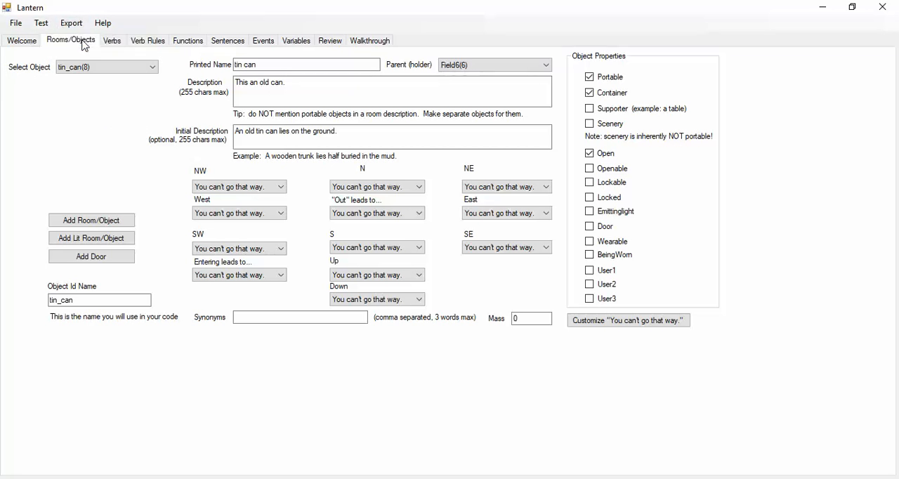
left_click_drag(105, 23, 206, 84)
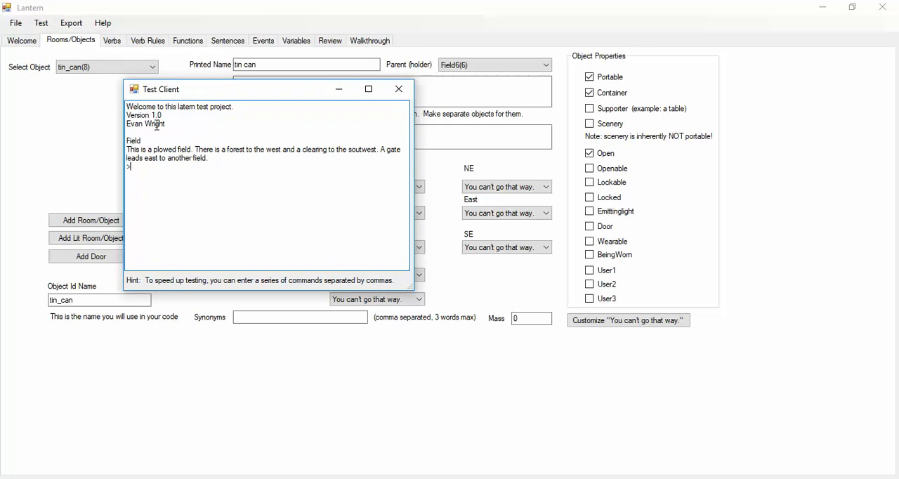
left_click_drag(183, 117, 125, 126)
left_click(257, 161)
type("sw")
key("Return")
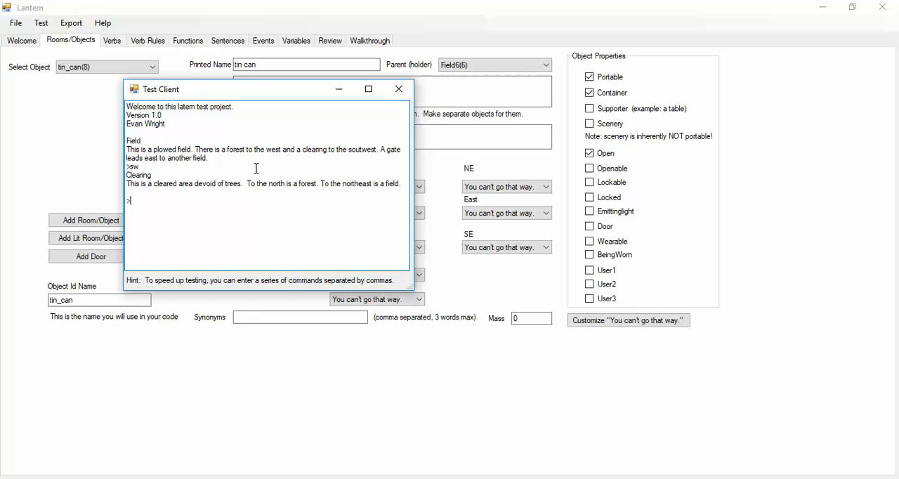
- Test the Clearing's blocked exits with the commands w, s and e
type("w")
key("Return")
type("s")
key("Return")
type("e")
key("Return")
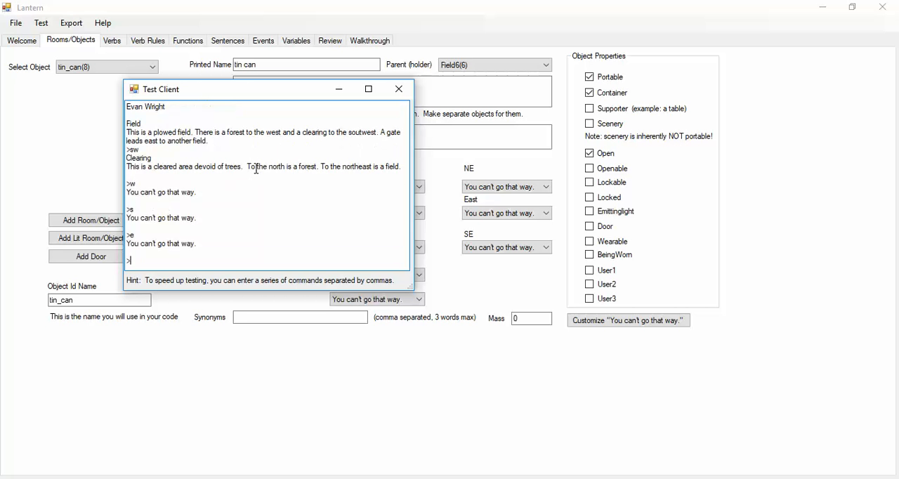
- Test examining the player, looking around and listing the inventory with "x self", "look" and "i"
type("x self")
key("Return")
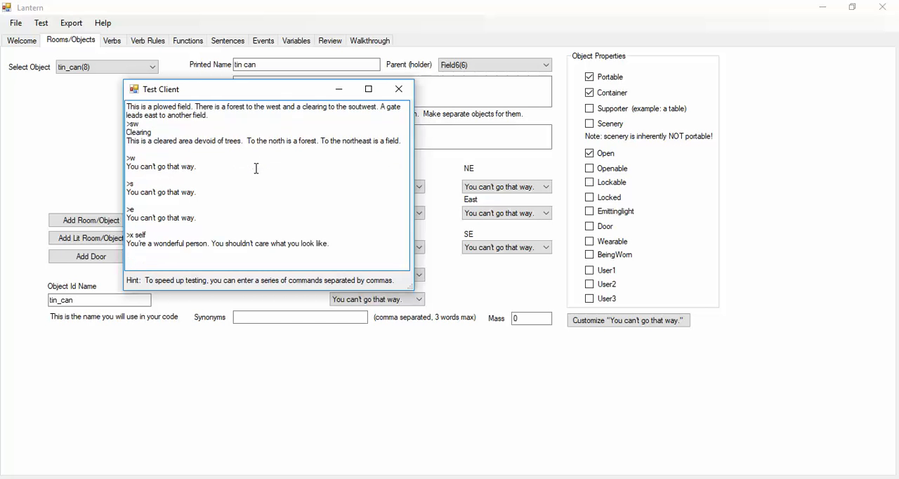
type("look")
key("Return")
type("i")
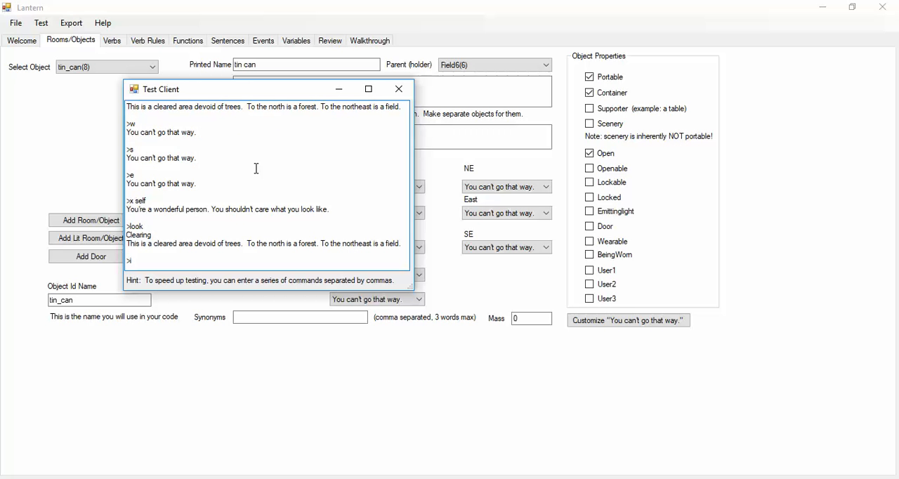
key("Return")
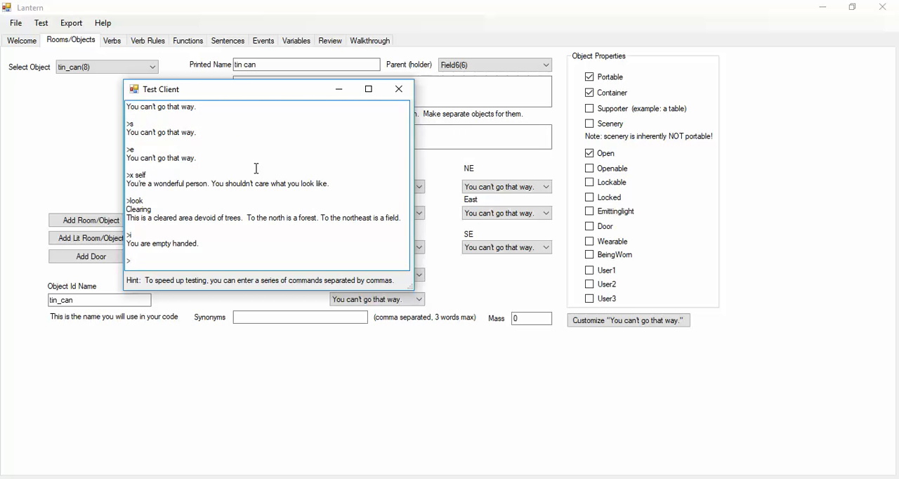
- Go north to the Forest and test its custom blocked messages for north and west
type("n")
key("Return")
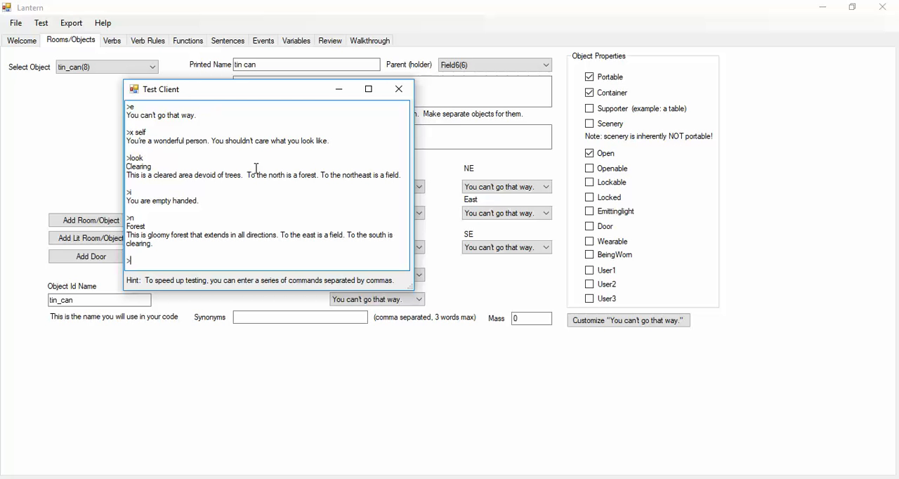
type("n")
key("Return")
type("w")
key("Return")
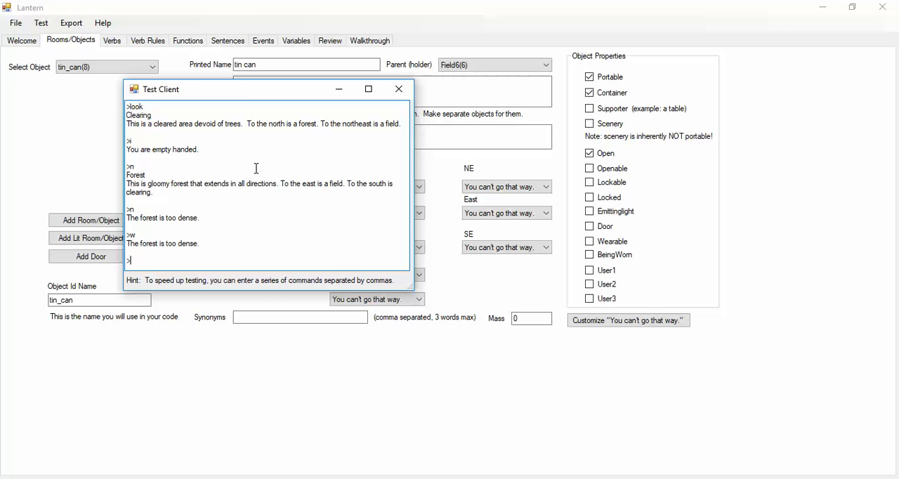
- Test the Forest's scenery with the commands "look", "look at trees" and "take trees"
type("look")
key("Return")
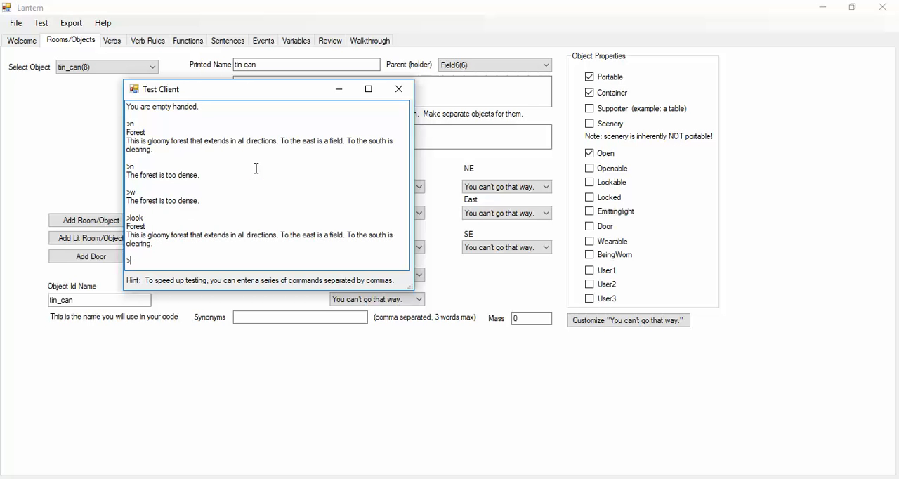
type("look at trees")
key("Return")
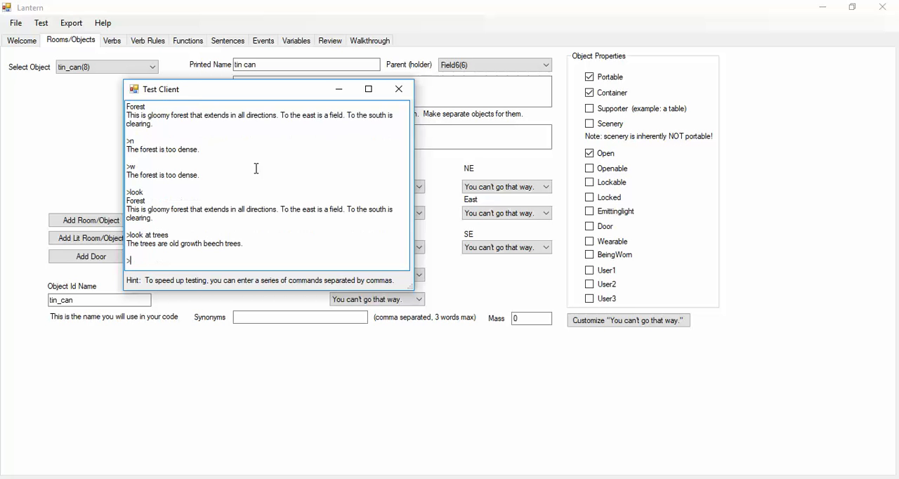
type("take trees")
key("Return")
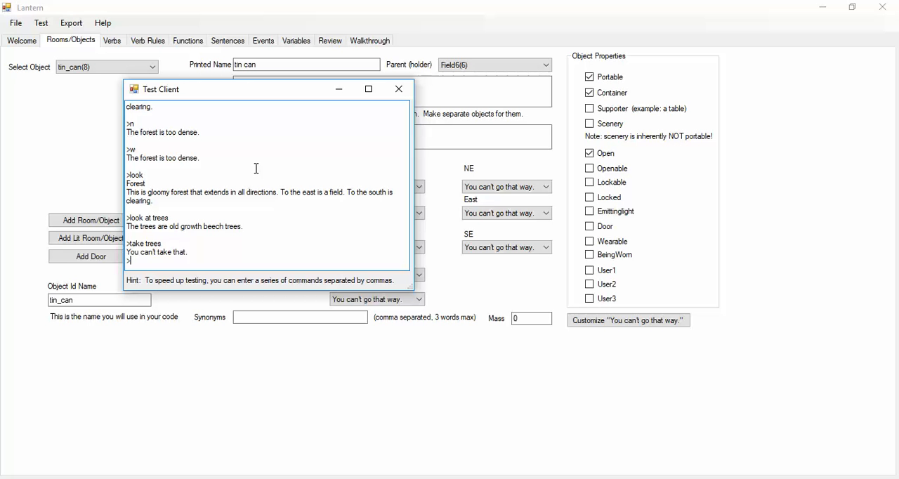
- Go east to the Field and test the gate with the commands "take gate" and "x gate"
type("e")
key("Return")
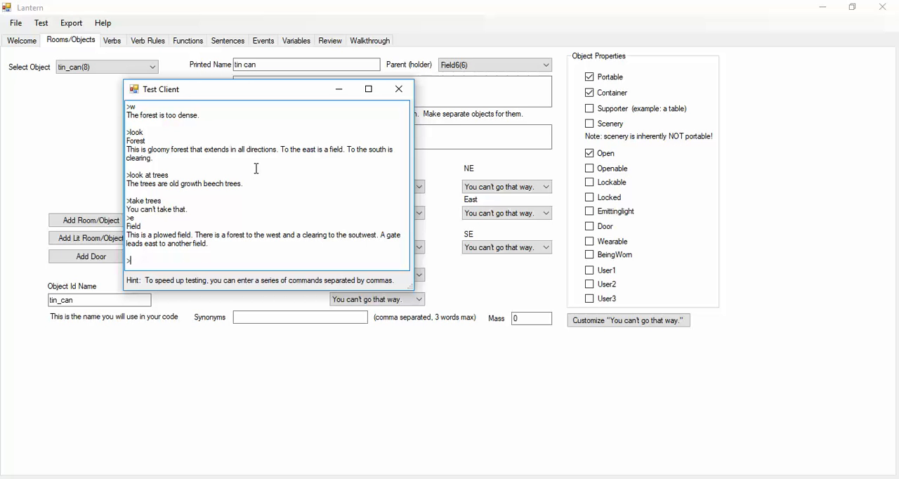
type("take gate")
key("Return")
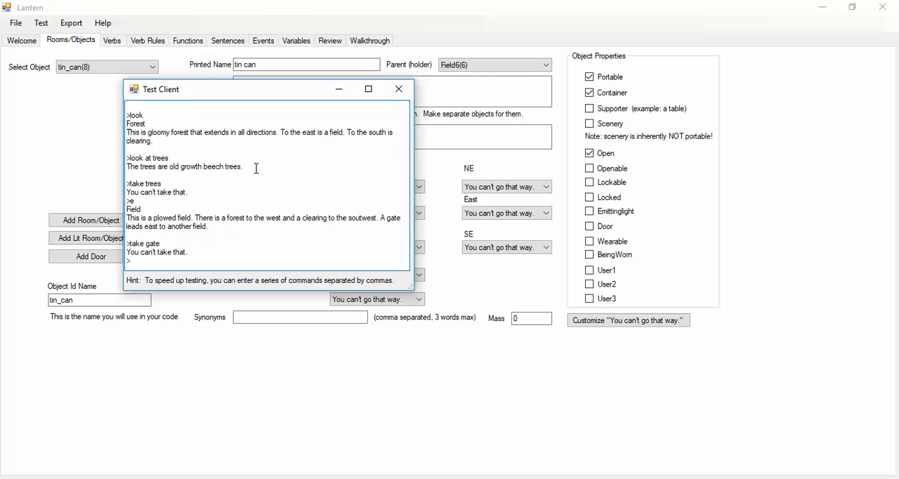
type("x gate")
key("Return")
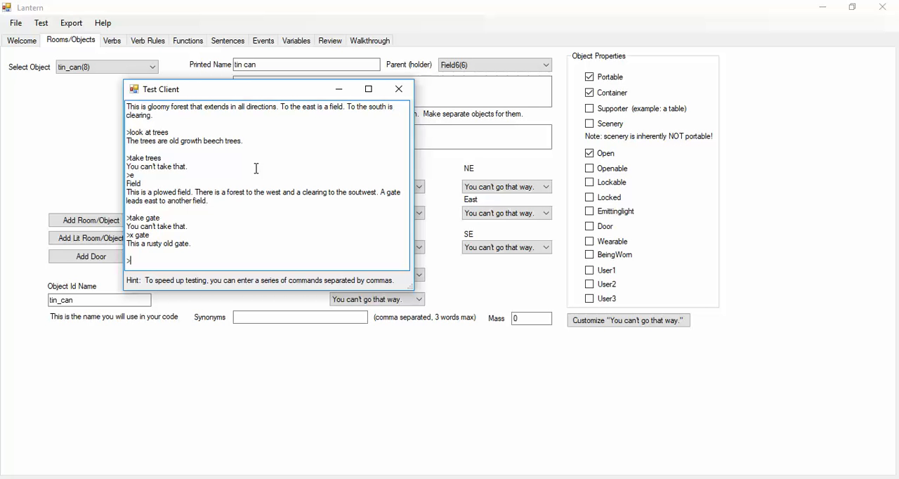
- Test going east through the closed gate, open it with "open gate" and go east again
type("e")
key("Return")
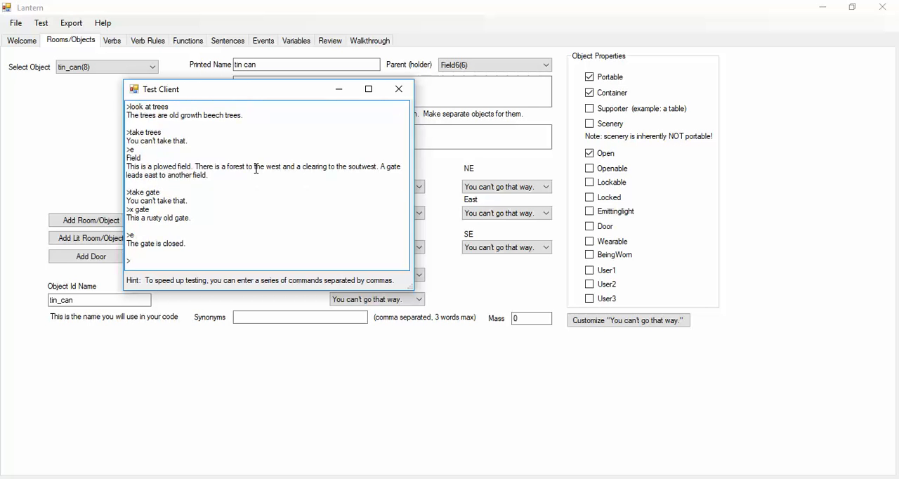
type("open gate")
key("Return")
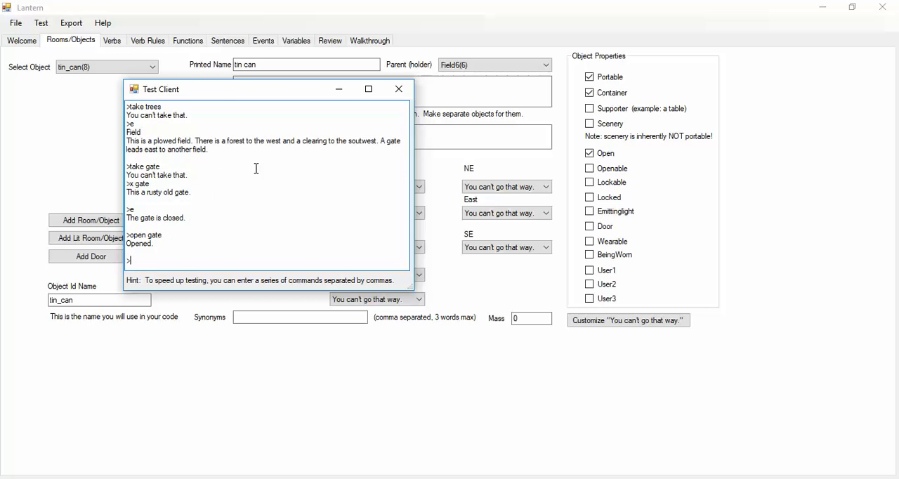
type("e")
key("Return")
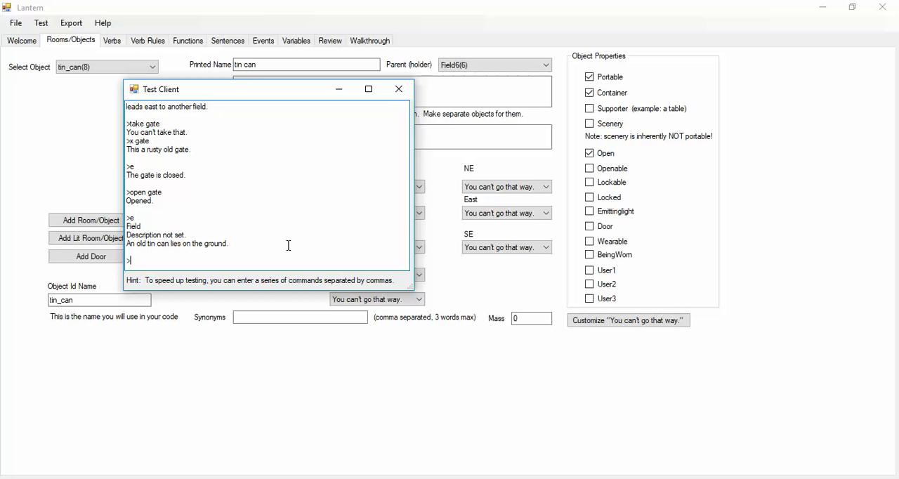
- Pick up the tin can with "take can" and list the inventory
type("take cabn")
key("BackSpace")
key("BackSpace")
type("n")
key("Return")
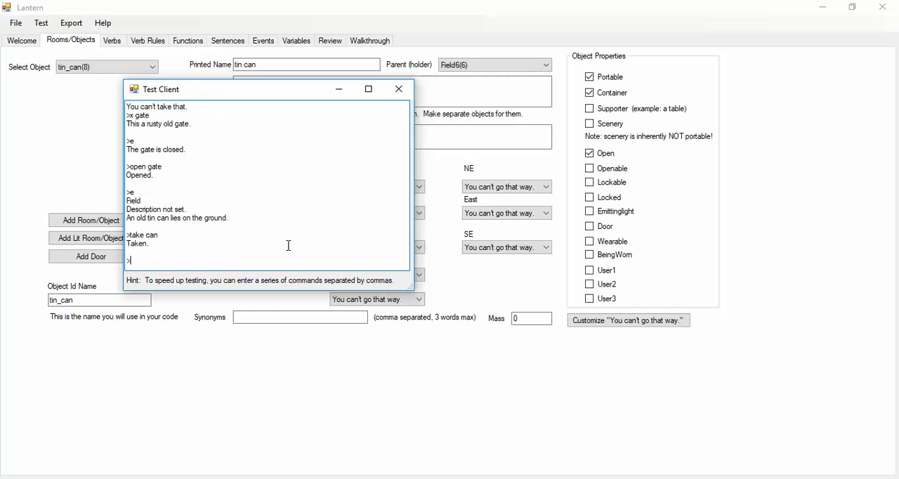
type("i")
key("Return")
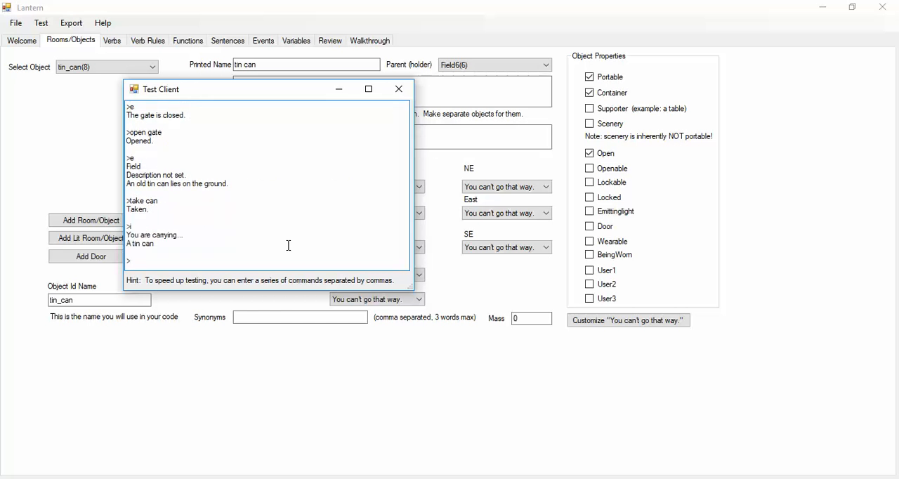
- Test the commands "drop can" and "look in can" on the tin can, and close the test player
type("drop can")
key("Return")
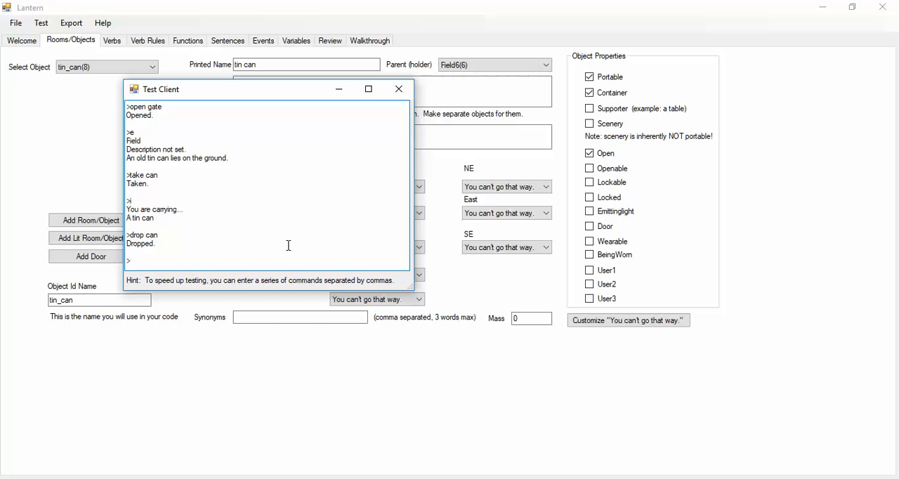
type("look in can")
key("Return")
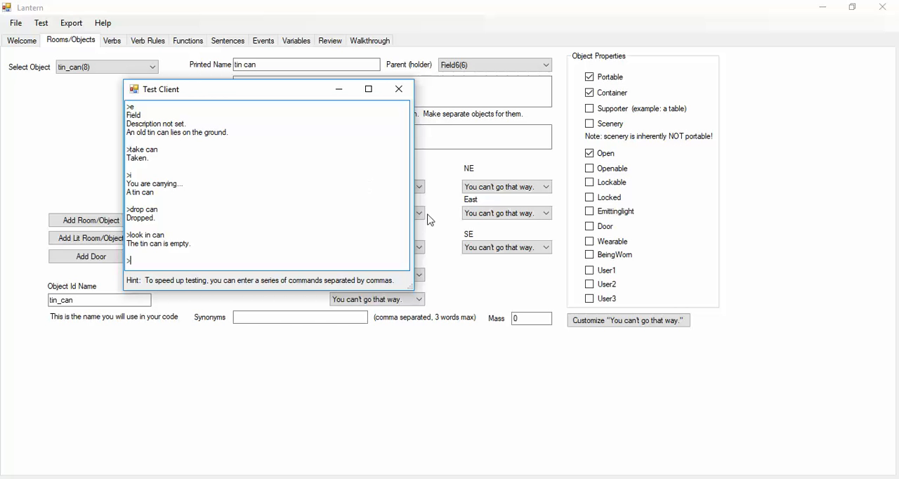
left_click(399, 90)
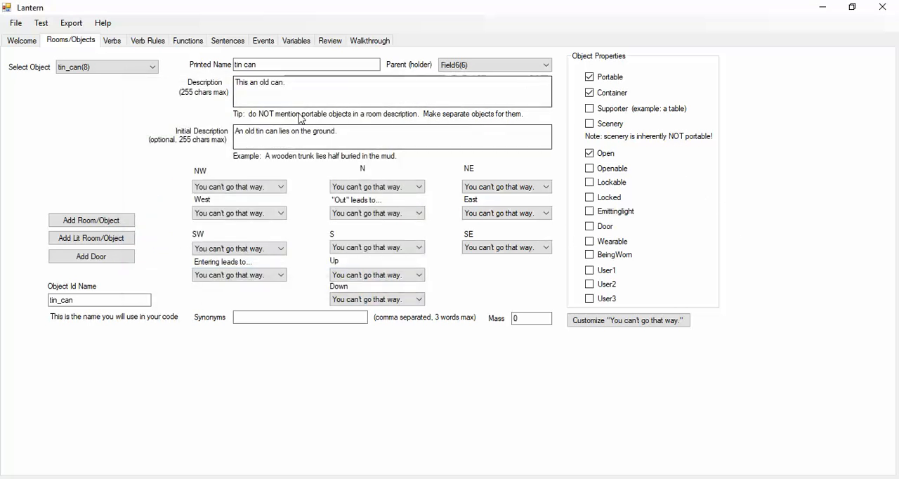
left_click_drag(344, 87, 226, 89)
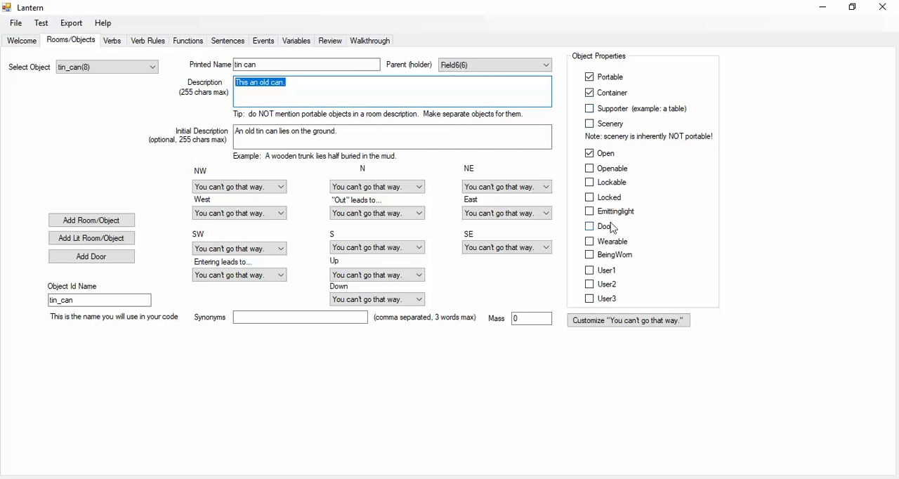
left_click(593, 213)
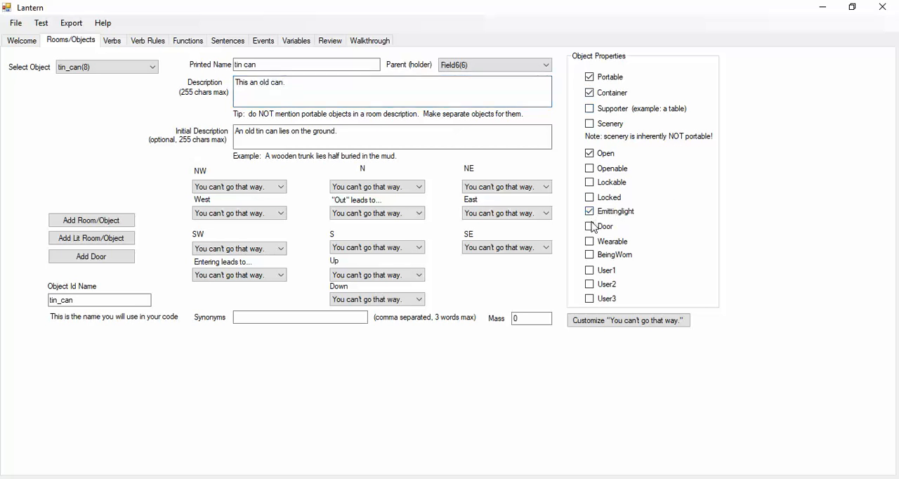
left_click(591, 211)
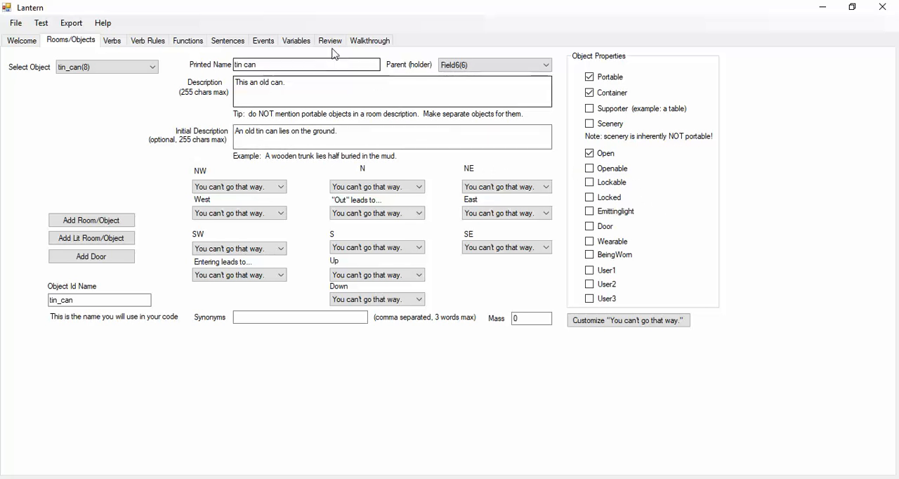
left_click(41, 23)
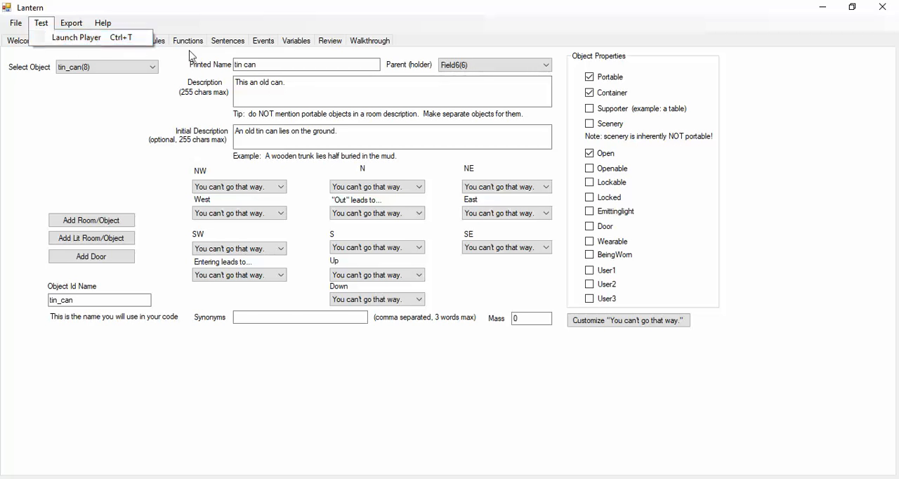
- Enter the game's walkthrough as the comma-separated commands "w,x trees,s,ne,open gate,e,take can"
left_click(368, 41)
left_click(365, 96)
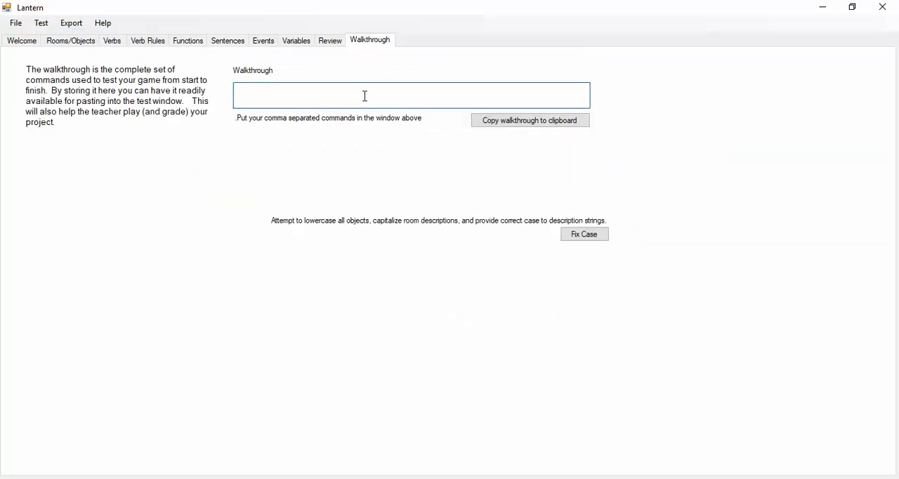
type("w,x trees,s")
key("Return")
type(",ne,open")
type("gate,e")
key("Return")
type(",take can")
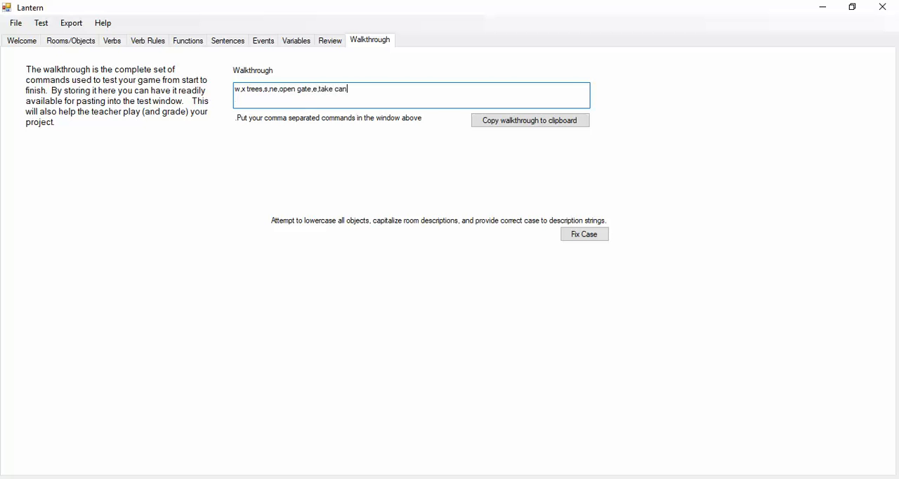
- Copy the walkthrough to the clipboard, run it in a newly launched test player, and close the player
left_click_drag(375, 85, 184, 79)
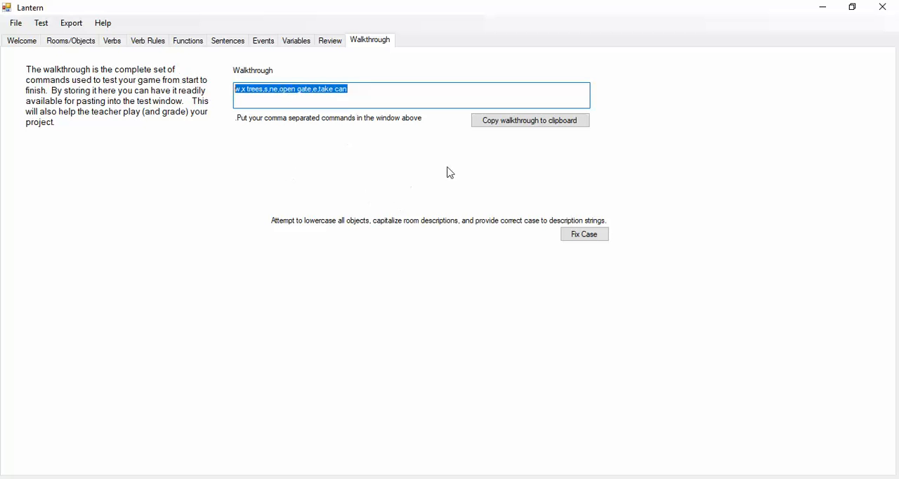
left_click(509, 124)
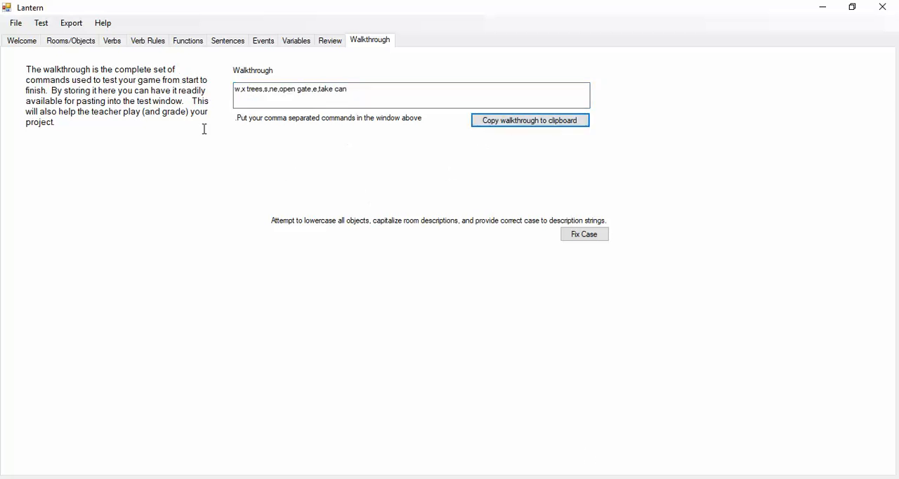
left_click(41, 23)
left_click(68, 38)
right_click(112, 130)
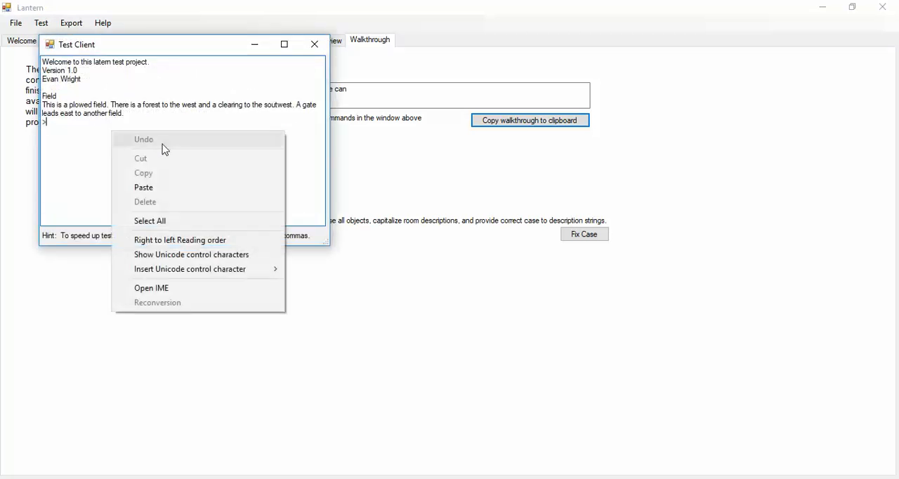
left_click(154, 189)
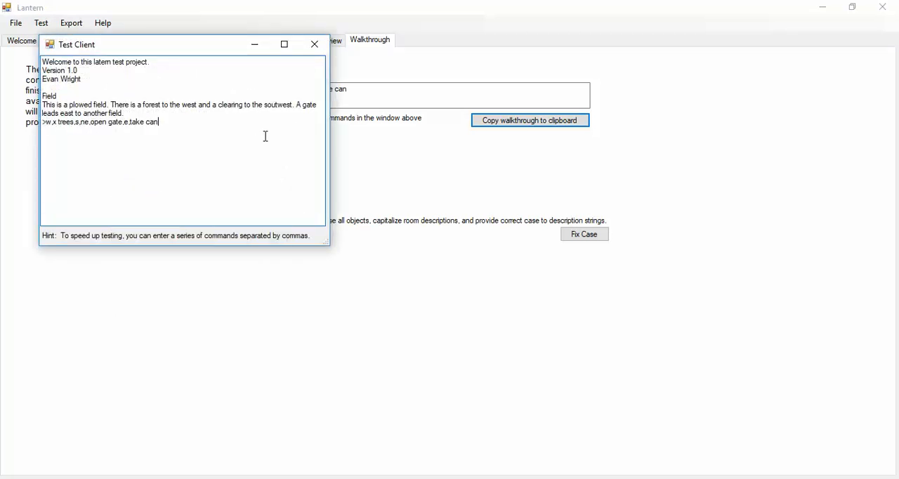
key("Return")
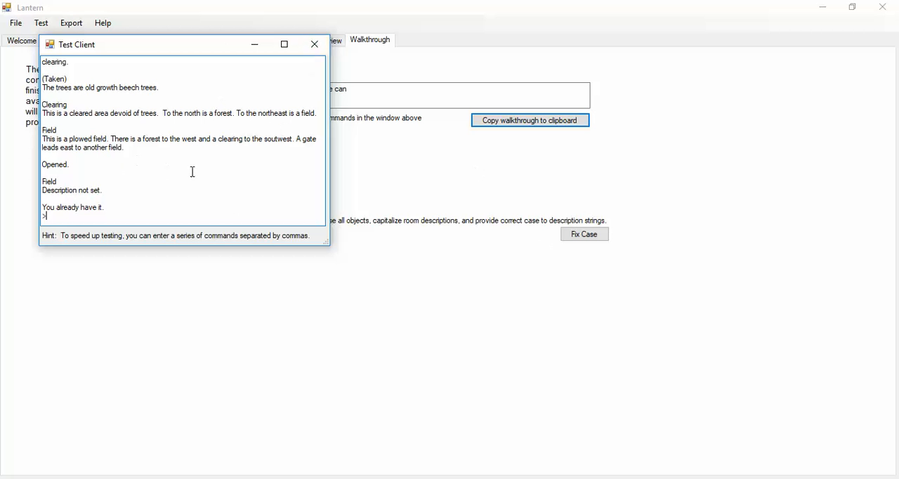
left_click(315, 47)
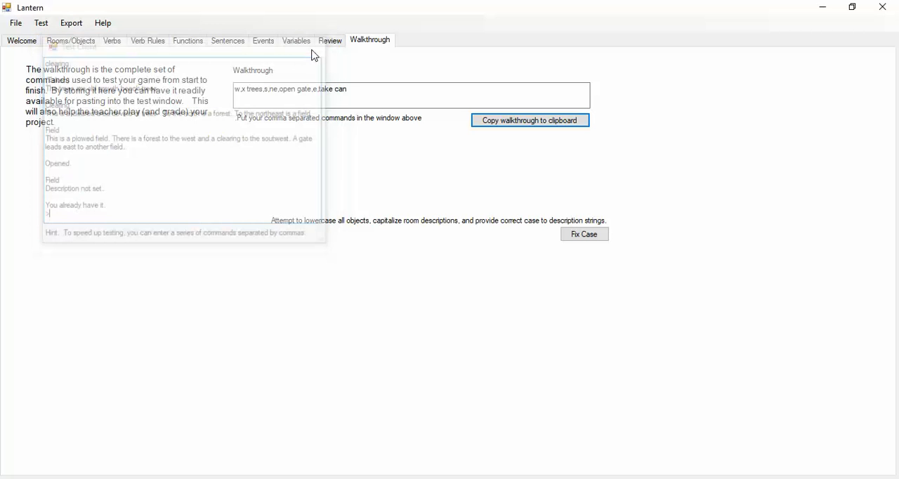